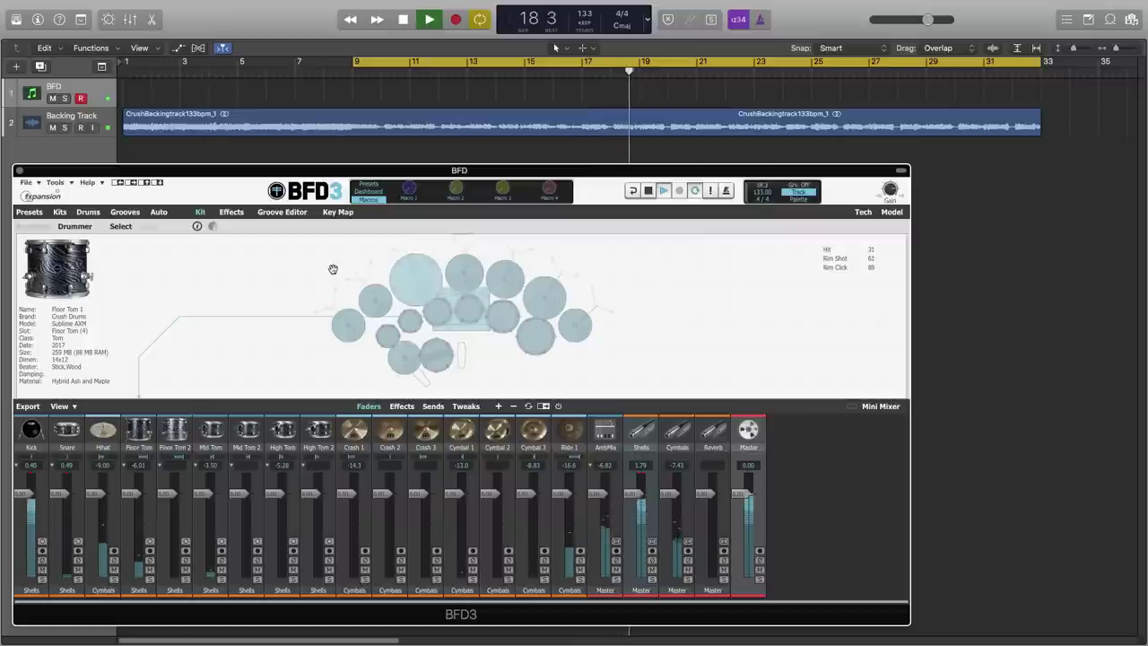
- Show Macro Snapshots from the Tools menu so the Snapshots window sits beside the mixer
left_click(54, 183)
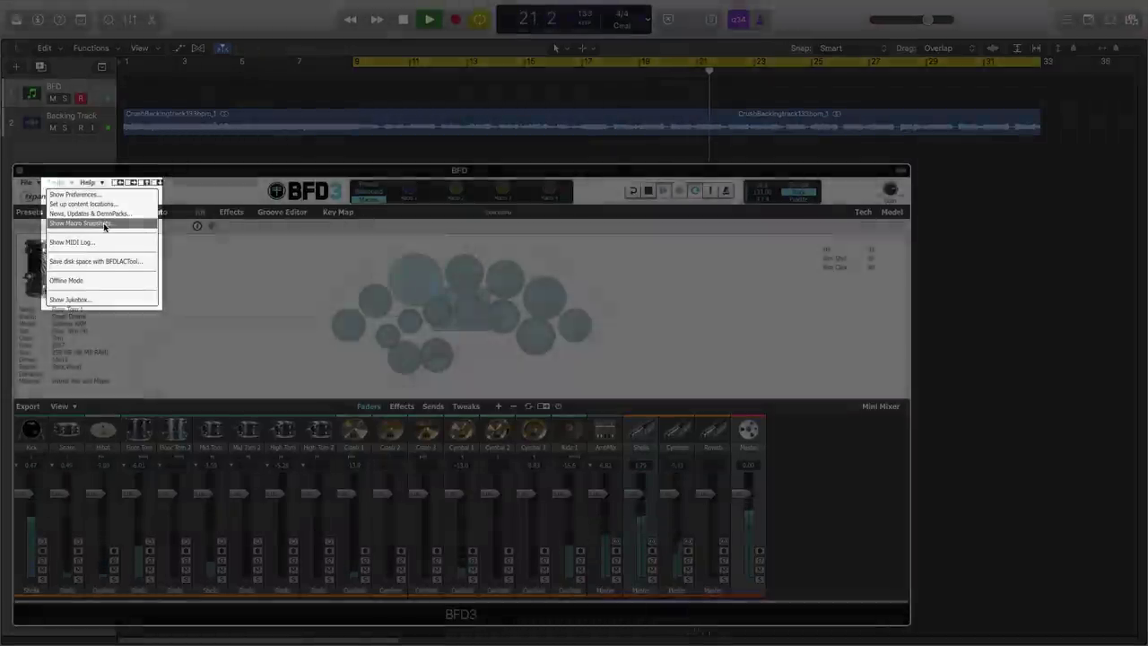
left_click(105, 224)
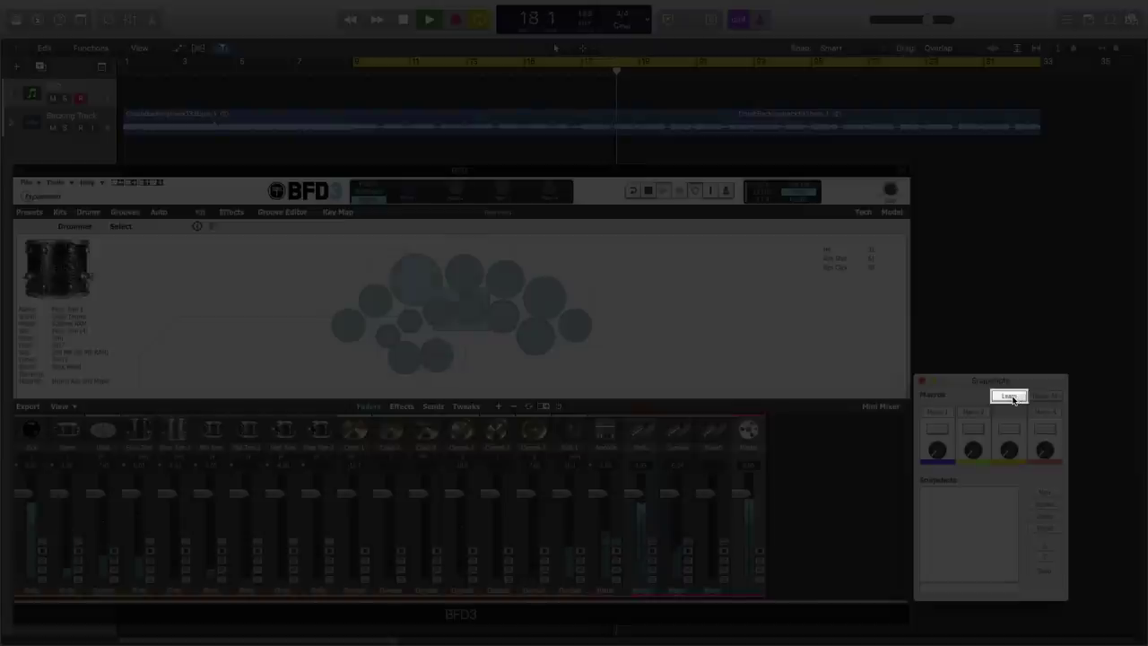
- Turn on Learn and add the Shells and Reverb bus faders to Macro 1
left_click(1011, 396)
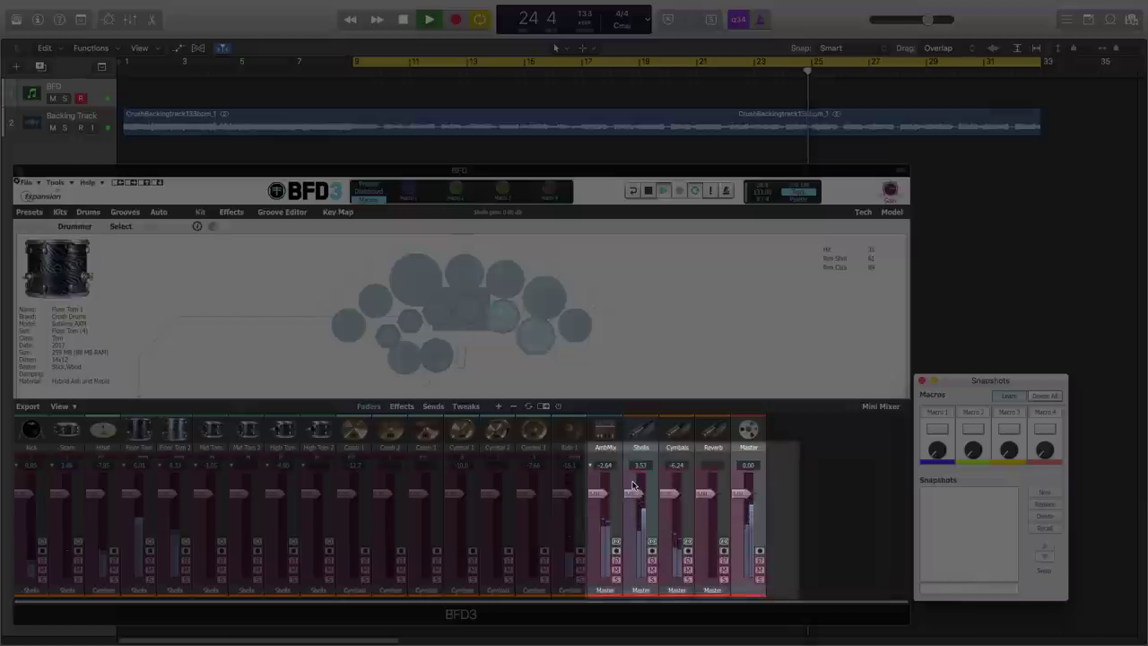
right_click(633, 485)
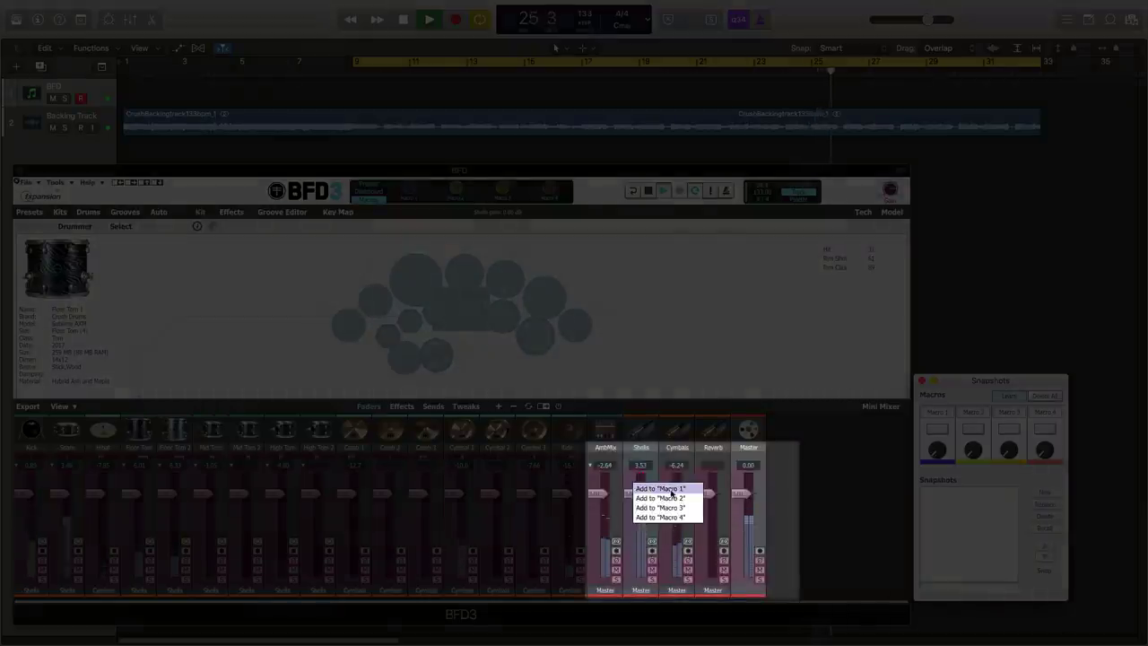
left_click(670, 489)
right_click(709, 489)
left_click(713, 492)
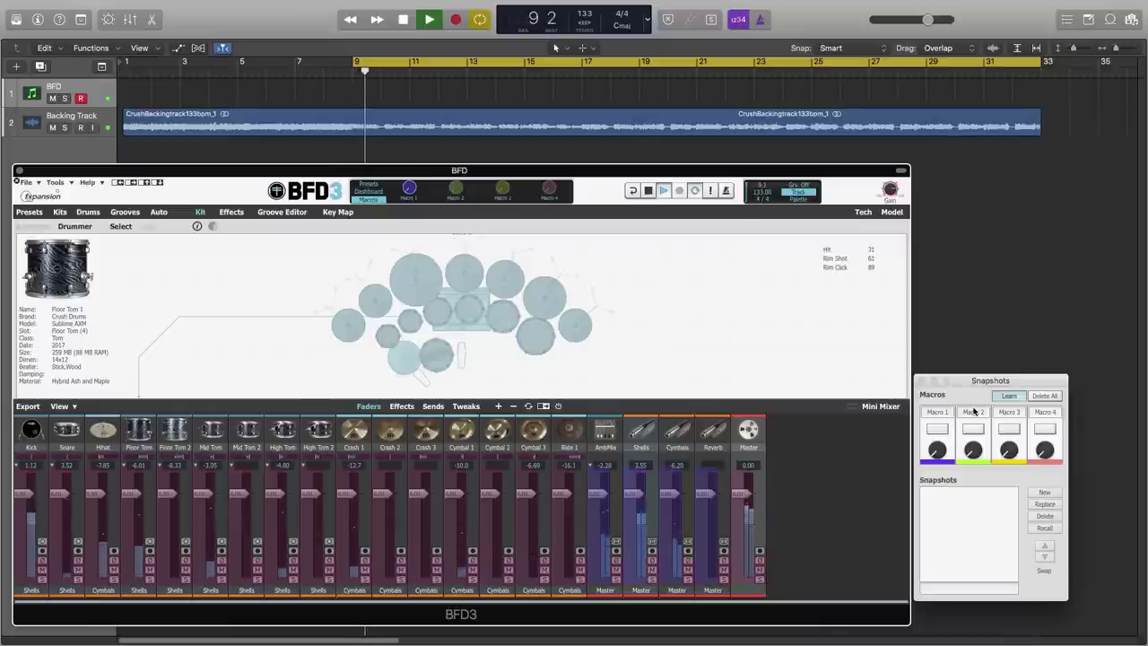
- Select Macro 1, set AmbMix to about -15 dB, Cymbals to -22.6 dB and Reverb lower, and save a snapshot
left_click(1013, 398)
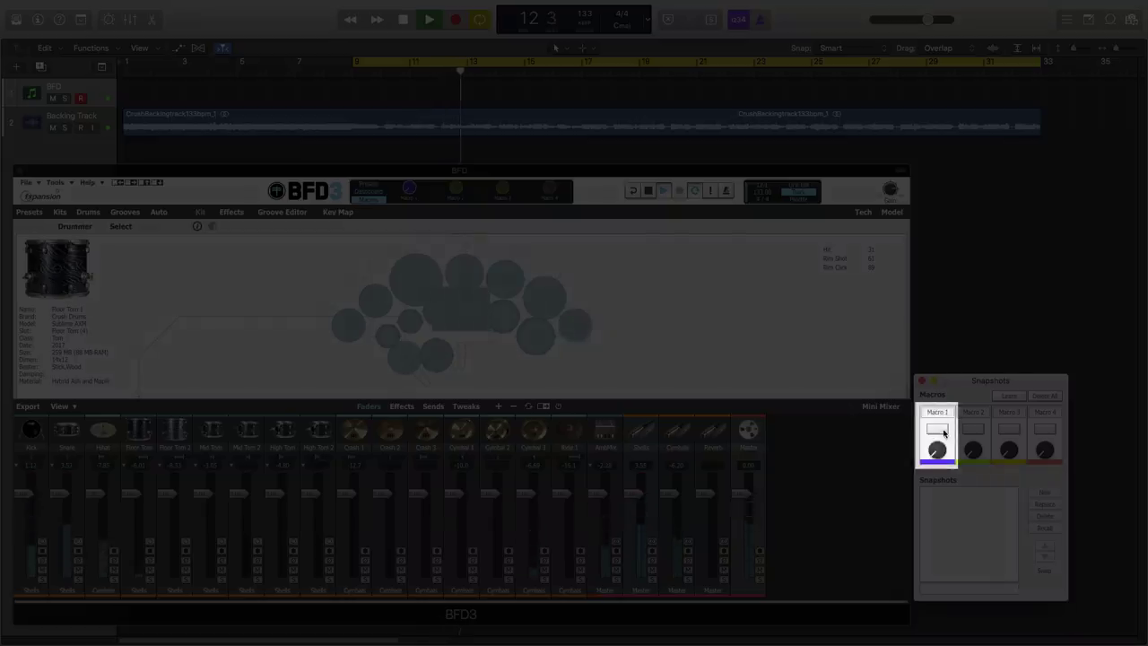
left_click(939, 431)
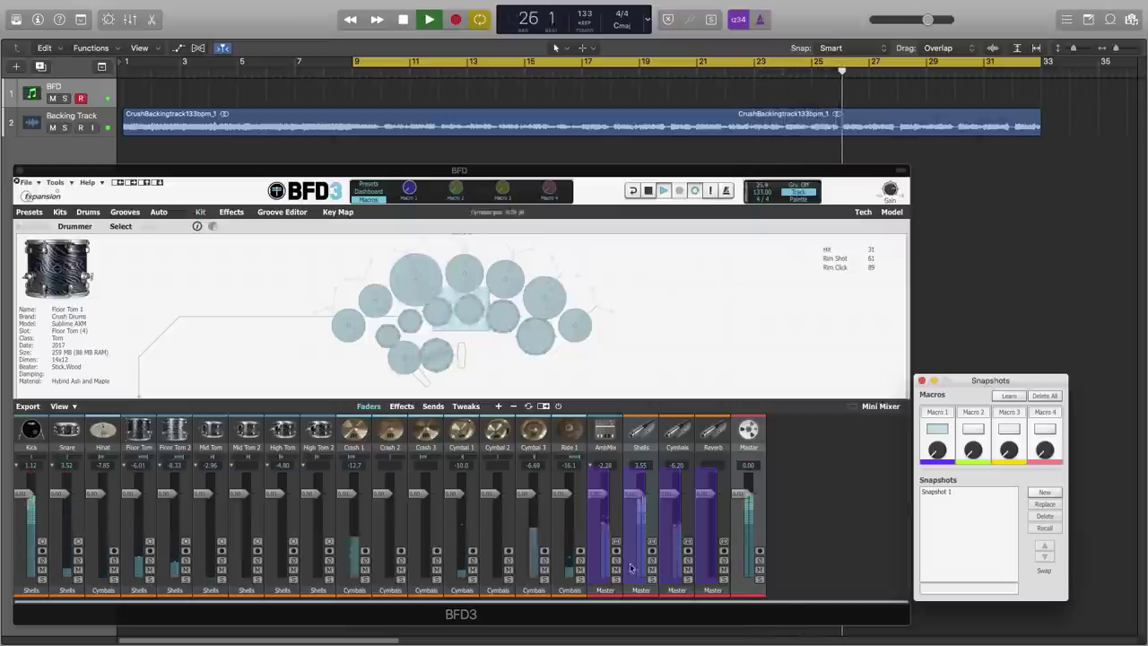
left_click_drag(599, 494, 601, 561)
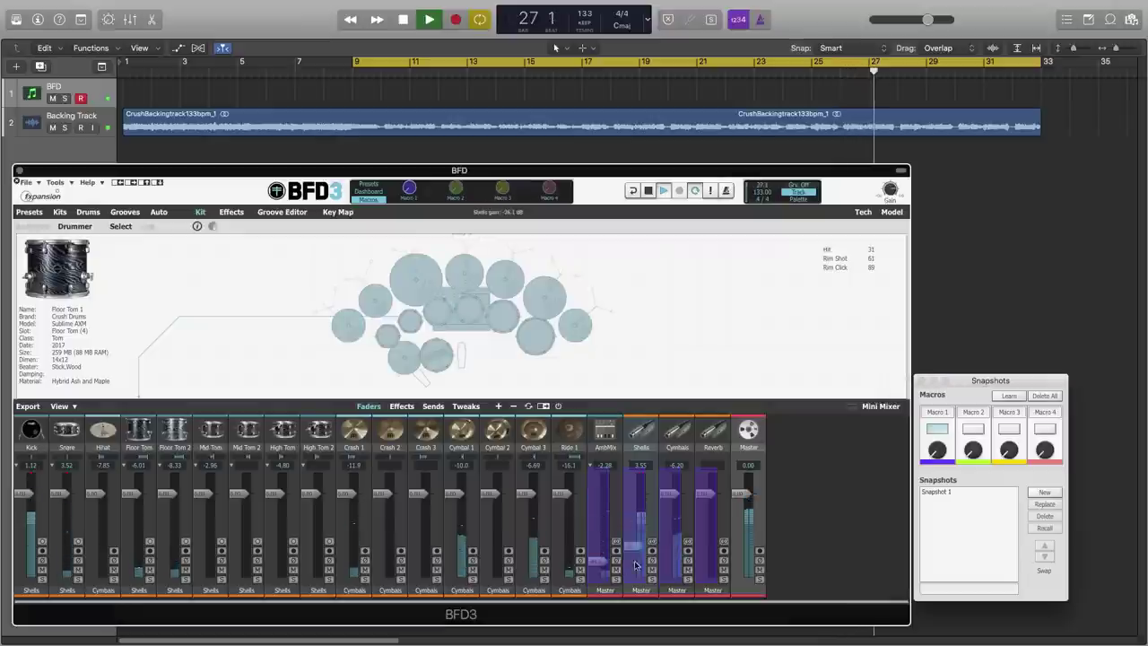
left_click_drag(666, 498, 668, 559)
left_click_drag(706, 496, 707, 560)
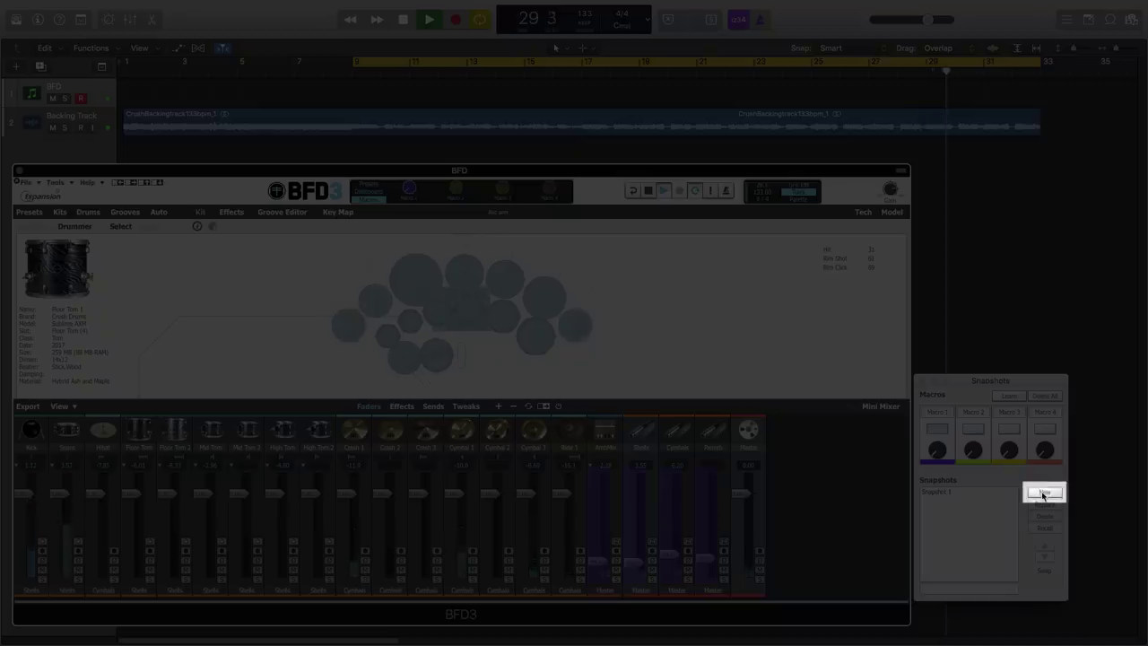
left_click(1044, 492)
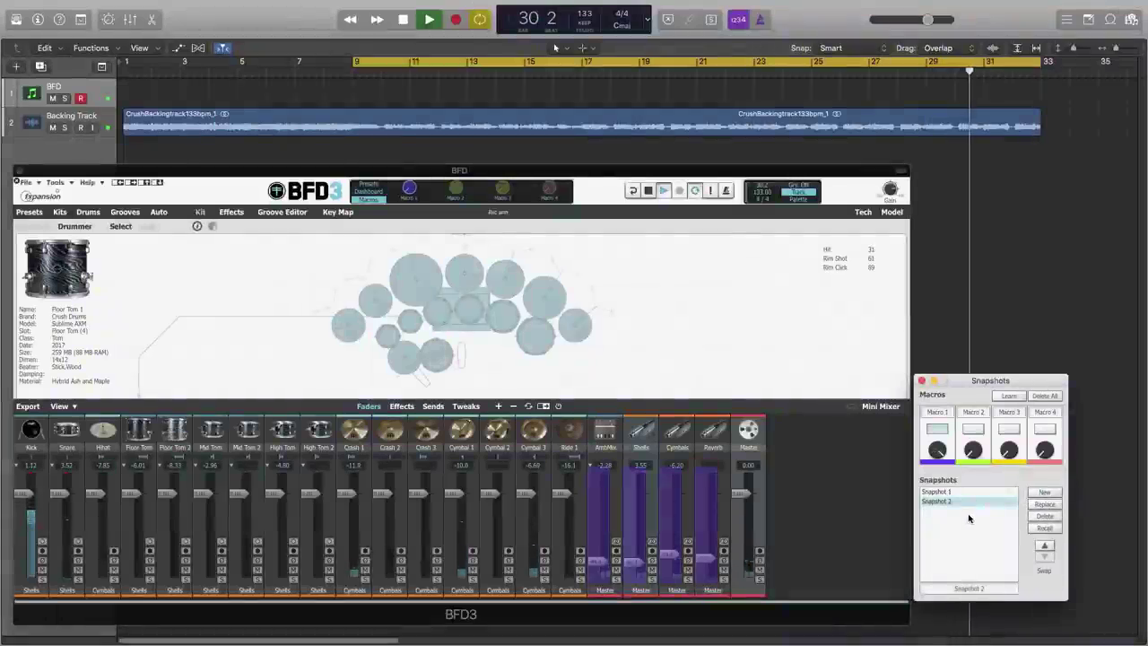
- Raise the Shells bus to 6.45 dB and set AmbMix to -17.5 dB for a new balance
left_click(939, 458)
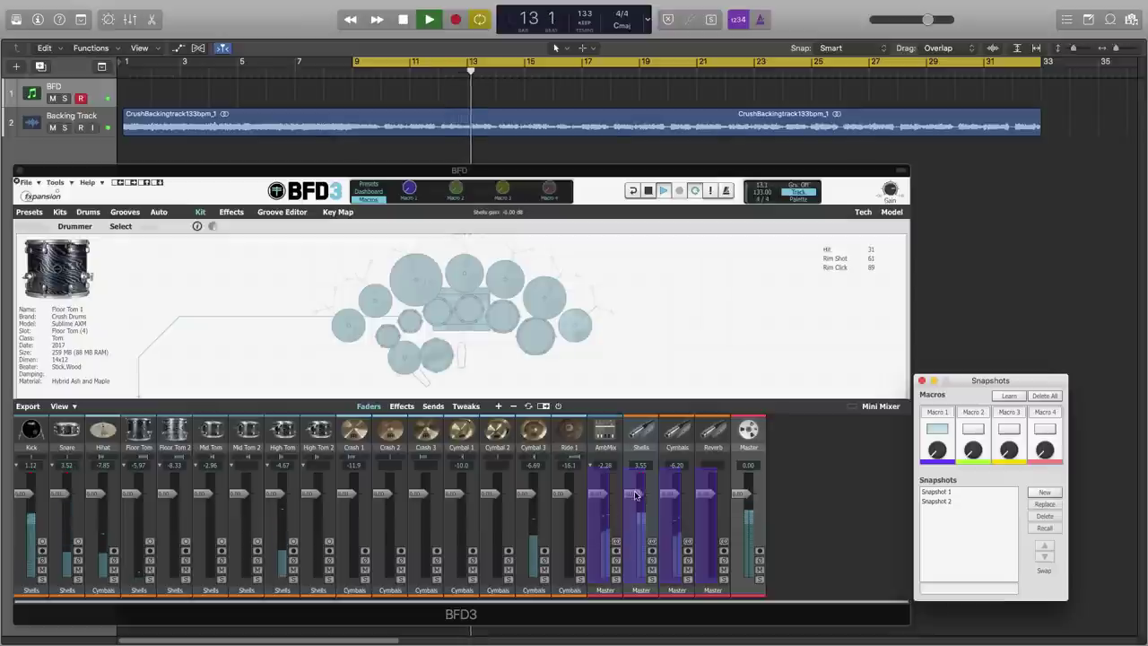
left_click_drag(635, 498, 663, 615)
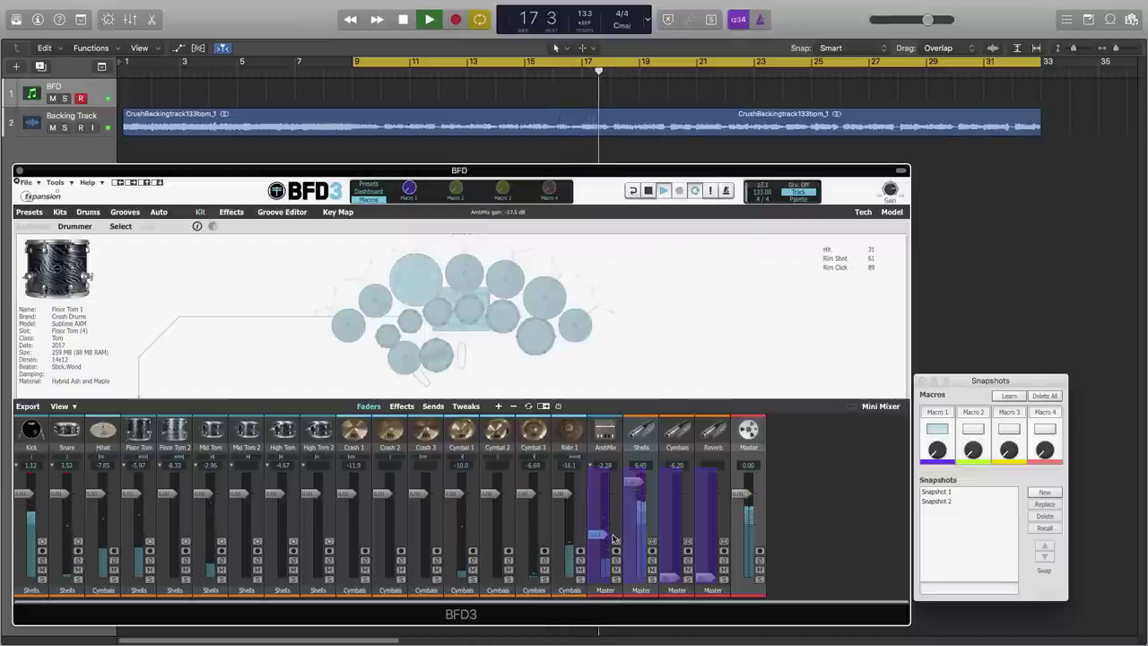
left_click_drag(614, 538, 614, 536)
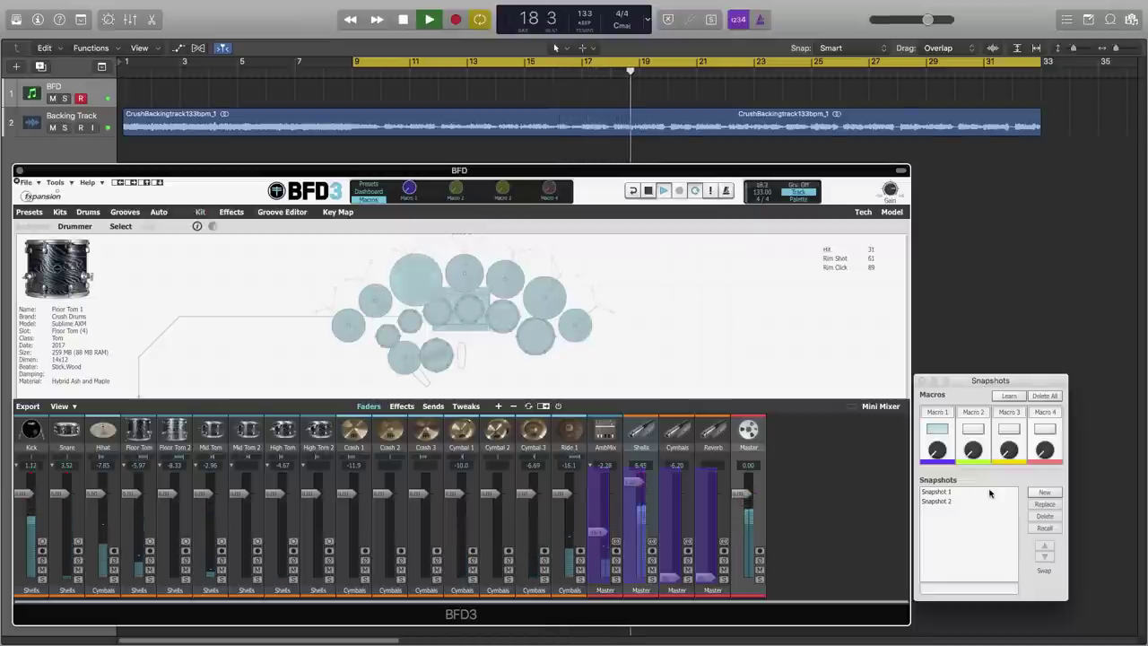
- Capture the new balance as Snapshot 3 and move it above Snapshot 2
left_click(1038, 492)
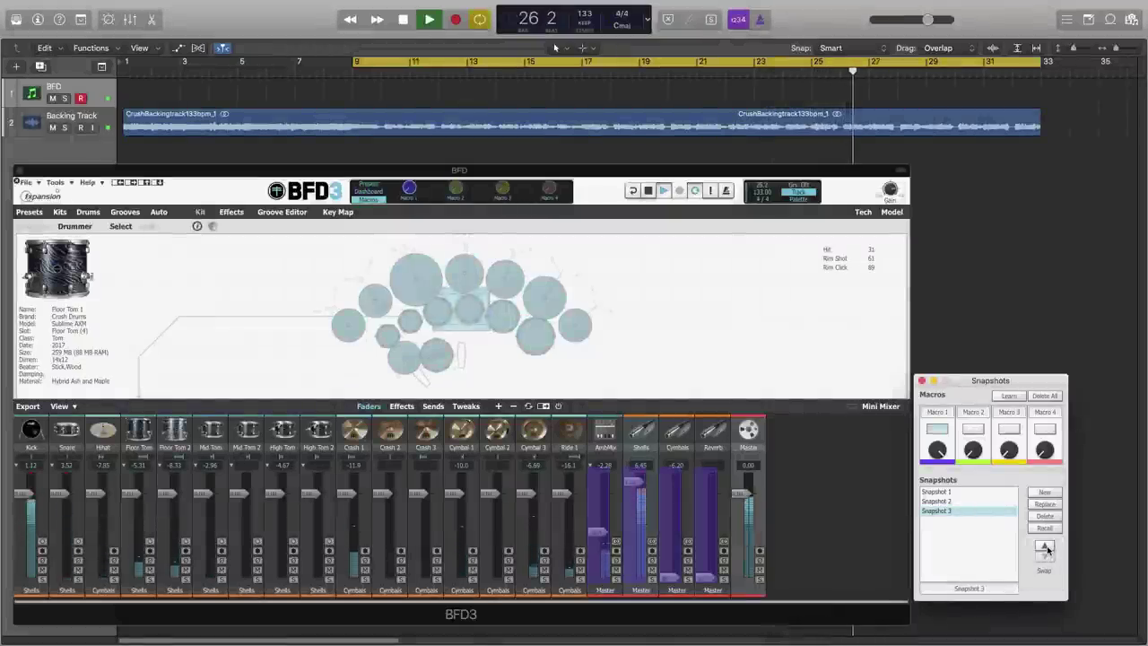
left_click(1046, 548)
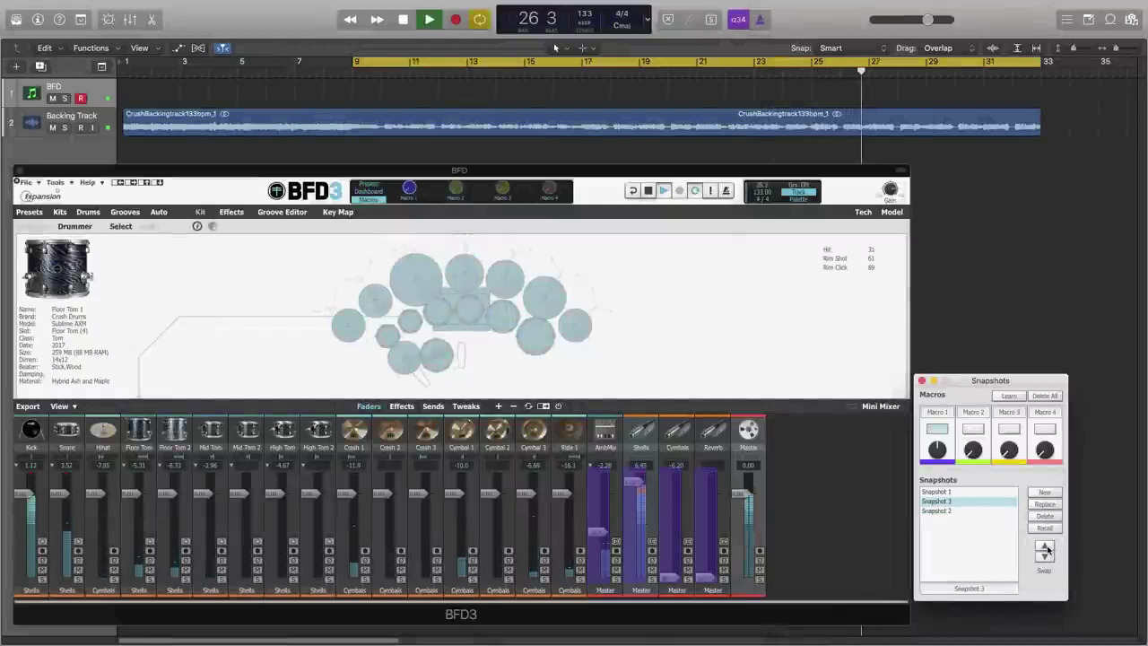
left_click(940, 476)
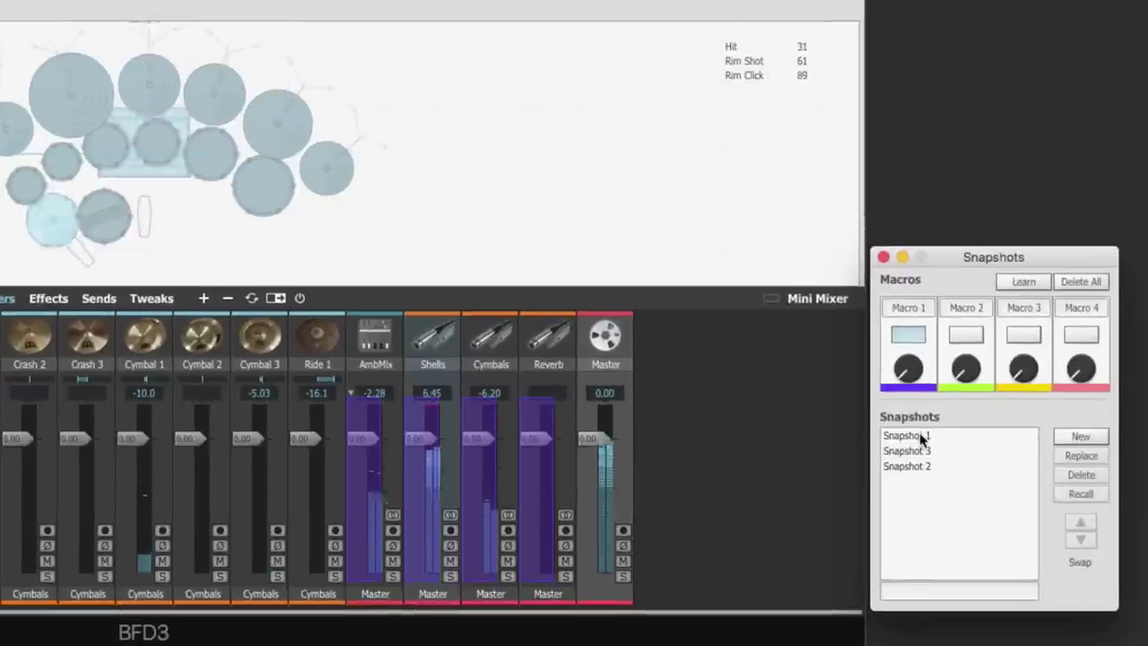
- Rename Snapshot 1 to 'Full', then recall Snapshot 3 and rename it 'Shells'
left_click(919, 434)
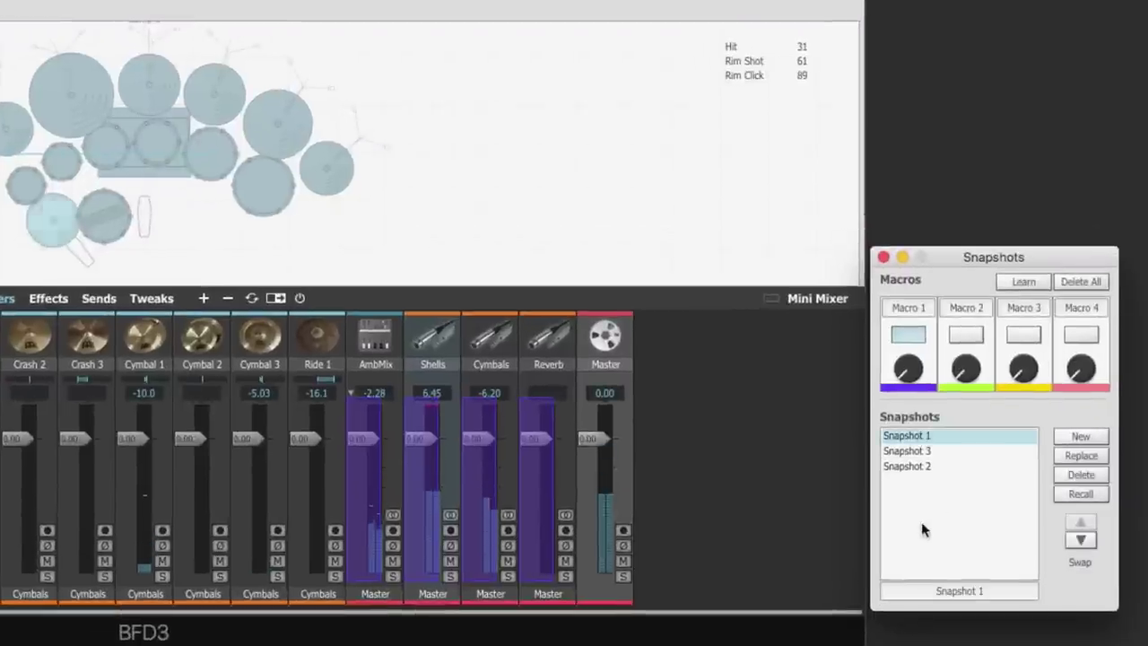
double_click(955, 595)
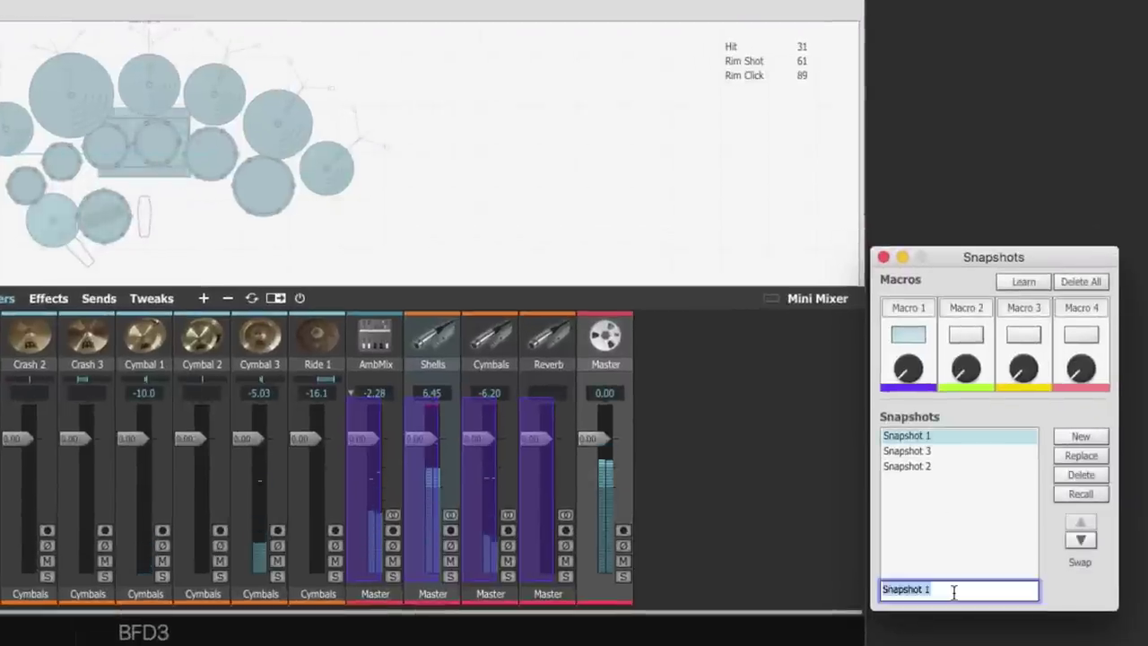
type("Full")
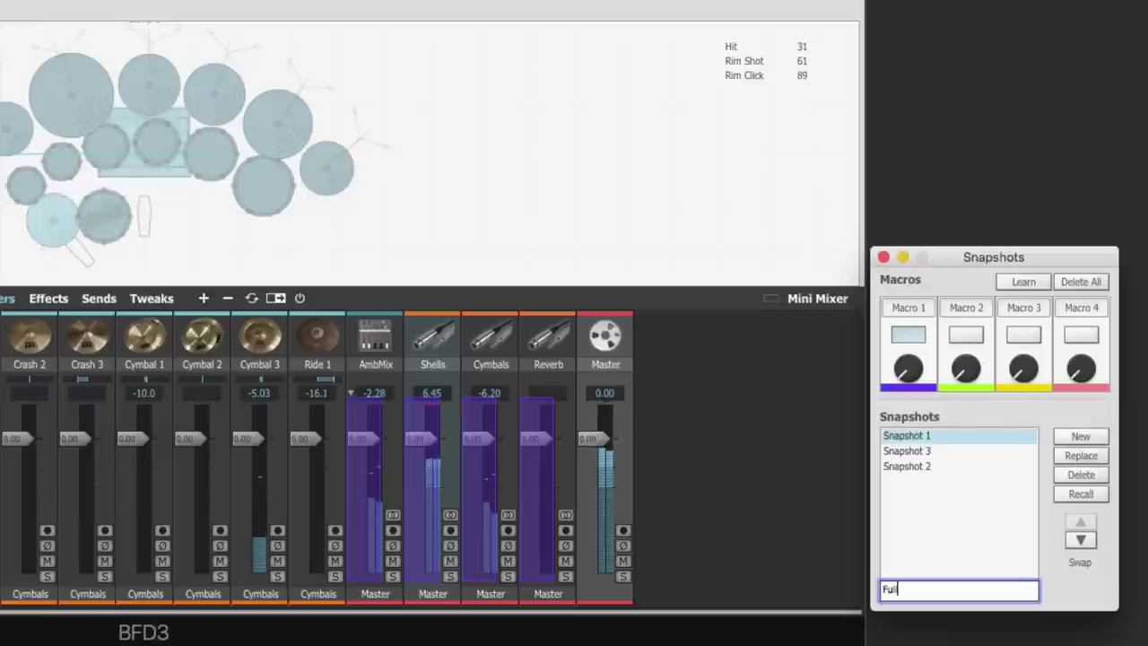
key("Return")
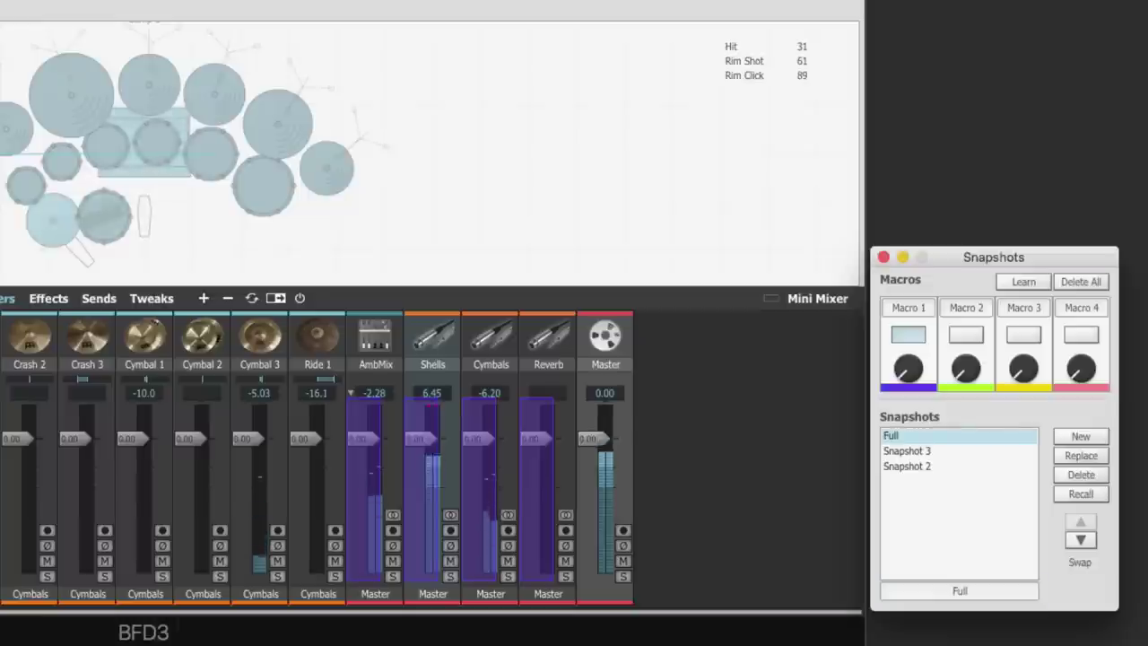
left_click(924, 451)
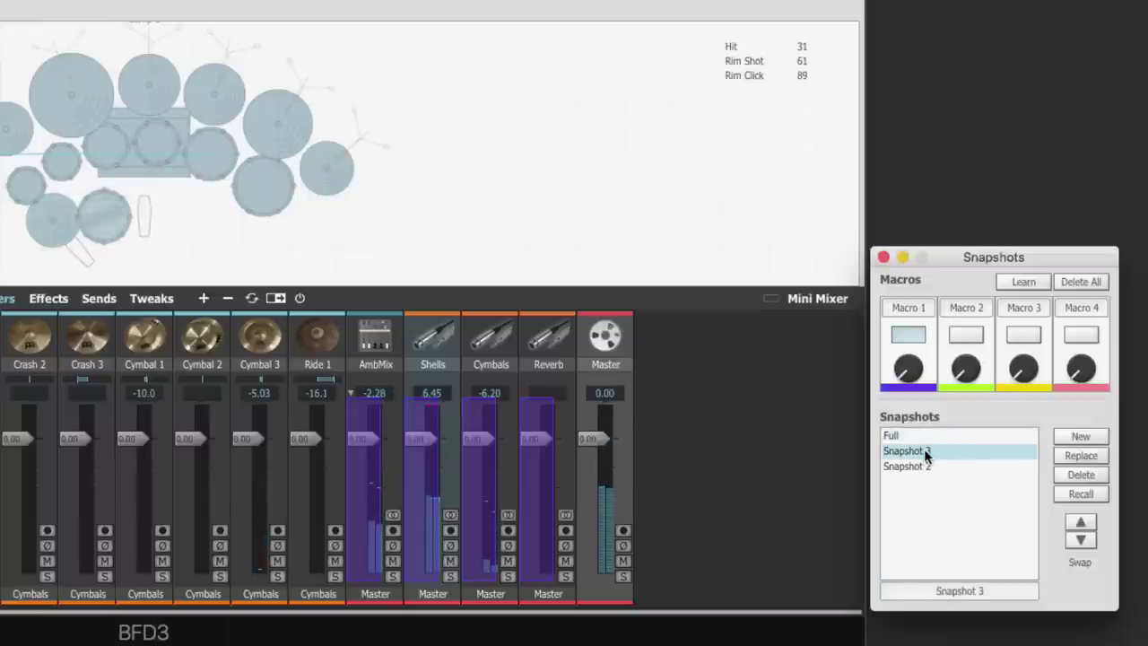
left_click(1083, 493)
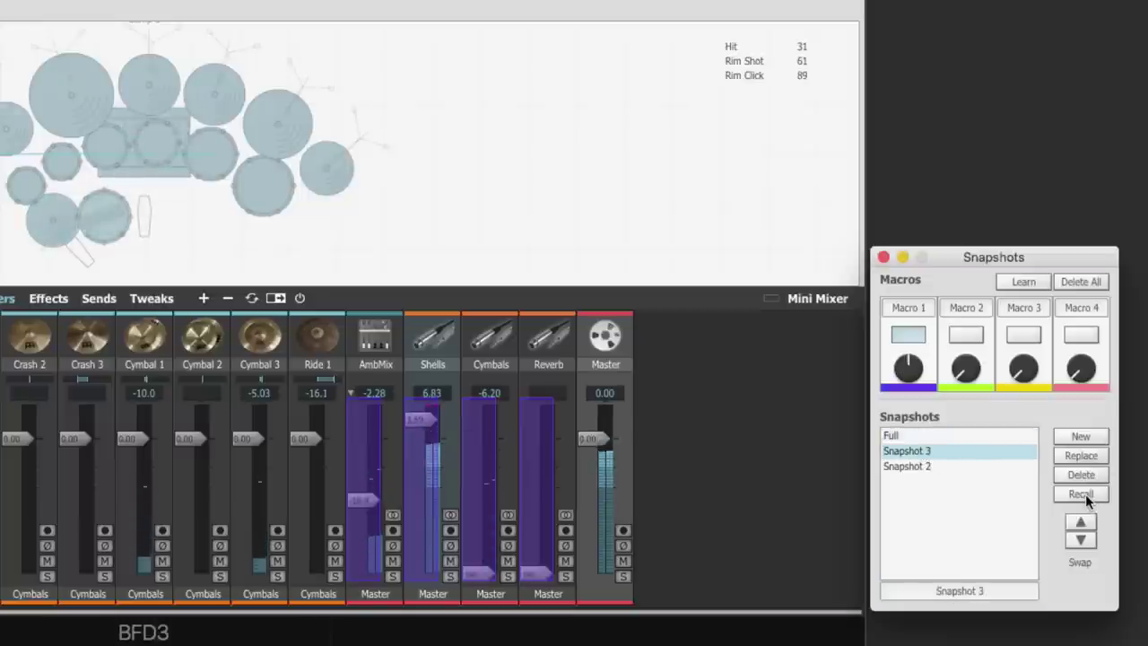
left_click(966, 589)
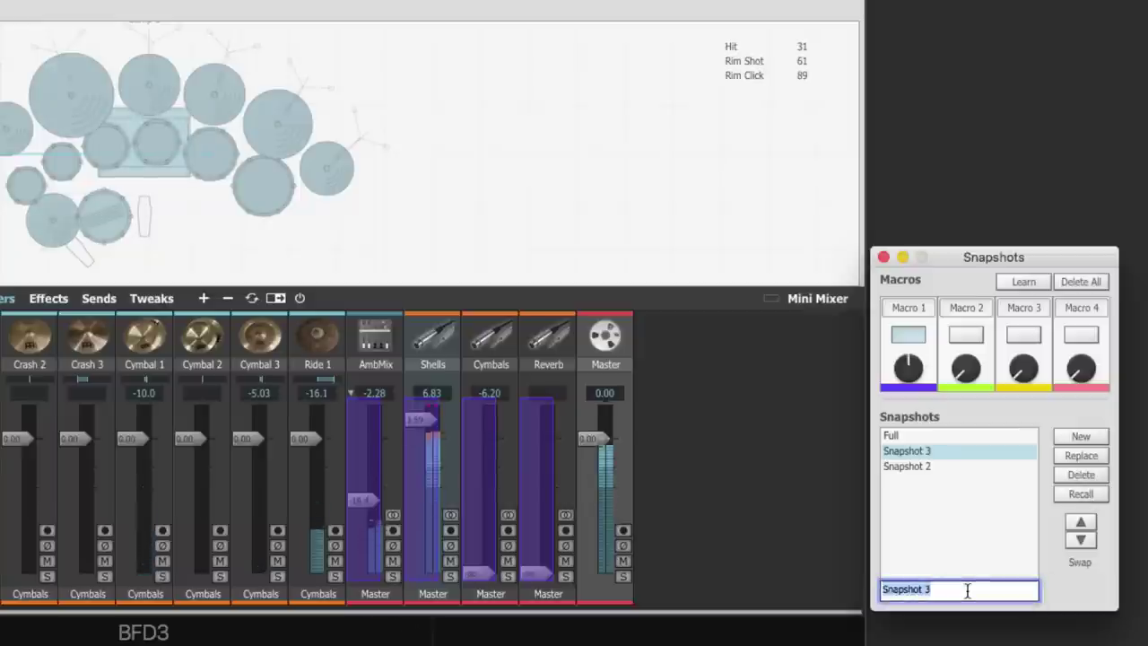
key("BackSpace")
type("Shells")
key("Return")
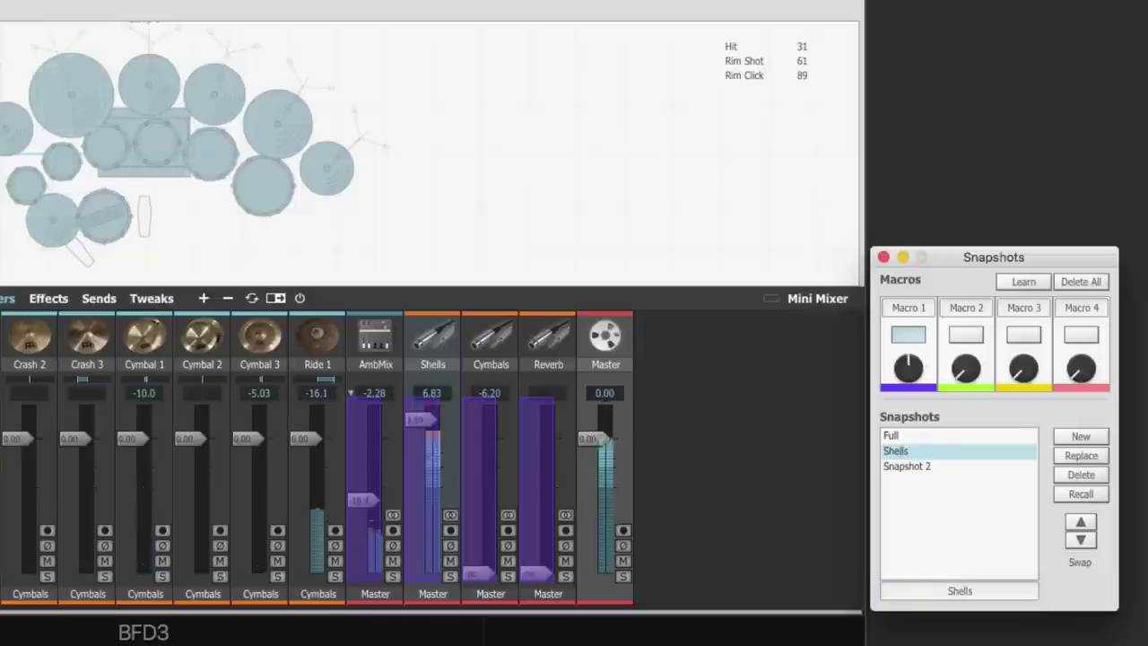
- Recall Snapshot 2 and rename it 'Silence'
left_click(927, 469)
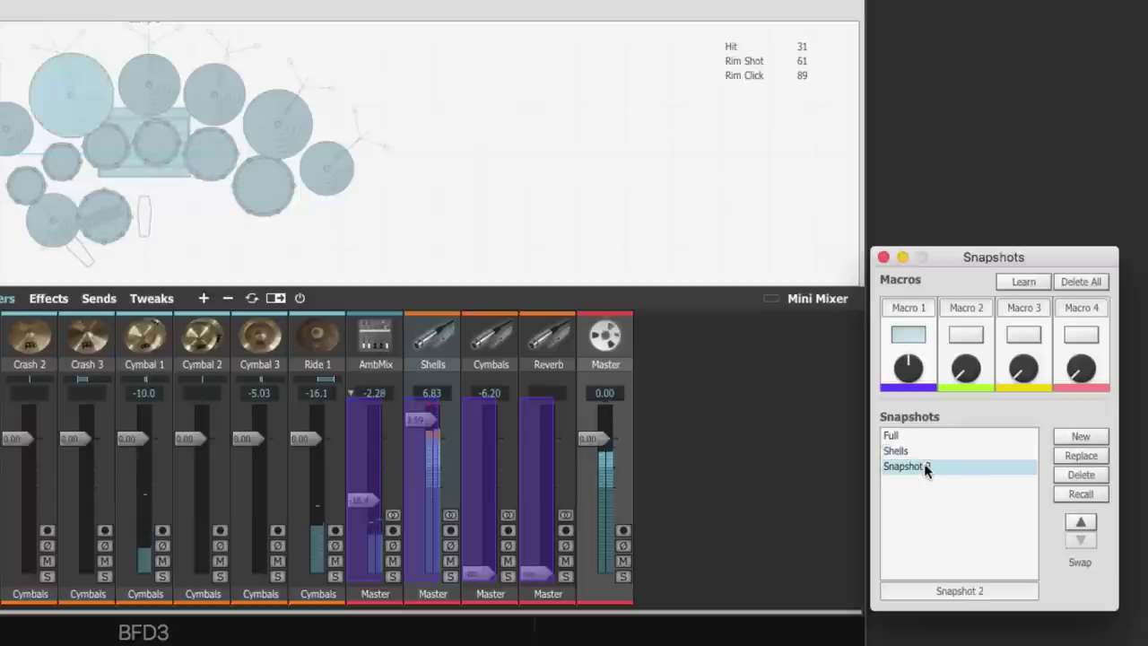
left_click(1080, 494)
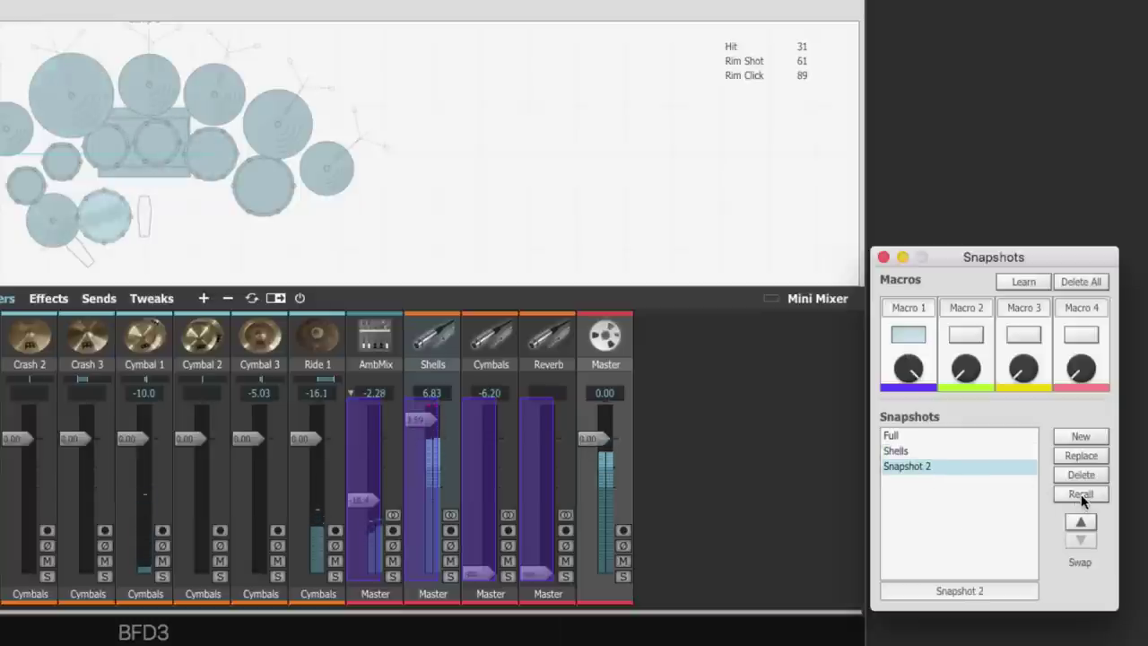
double_click(975, 587)
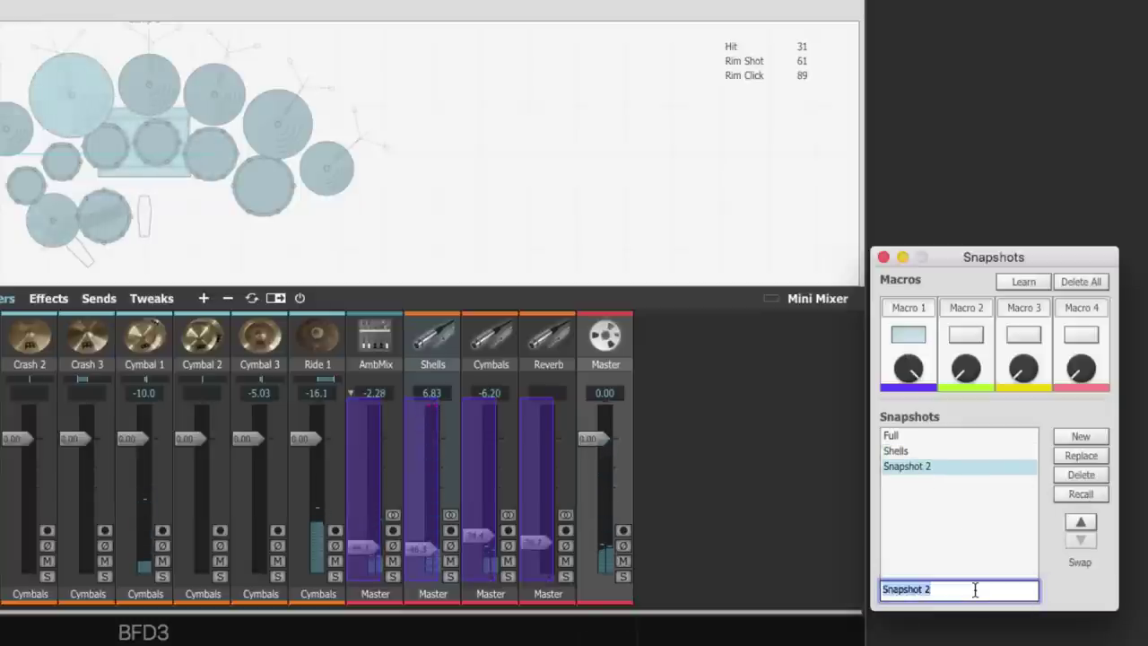
type("Silence")
key("Return")
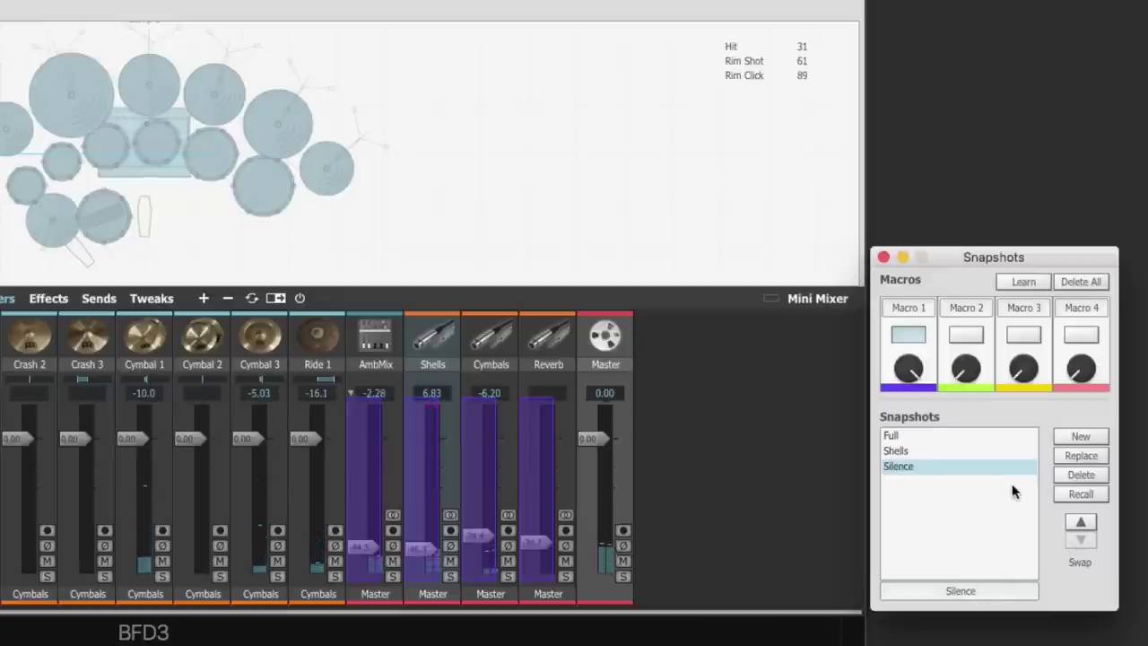
- Delete the Silence snapshot, recall Full, lower the AmbMix fader and replace Full with it
left_click(1079, 476)
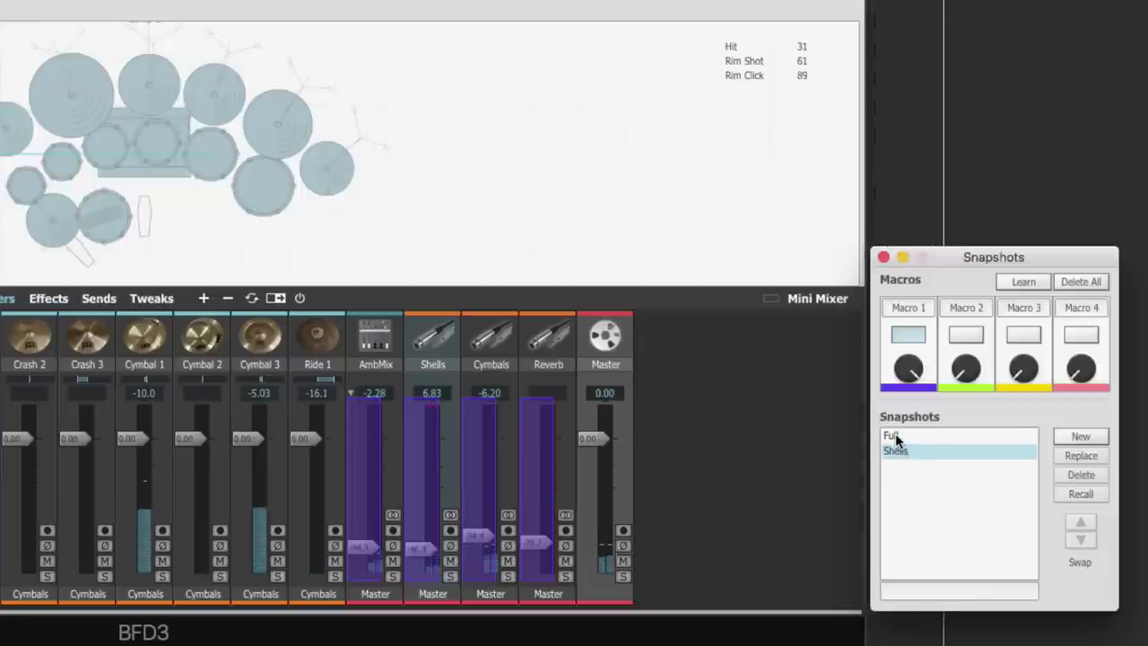
left_click(896, 437)
left_click(1073, 496)
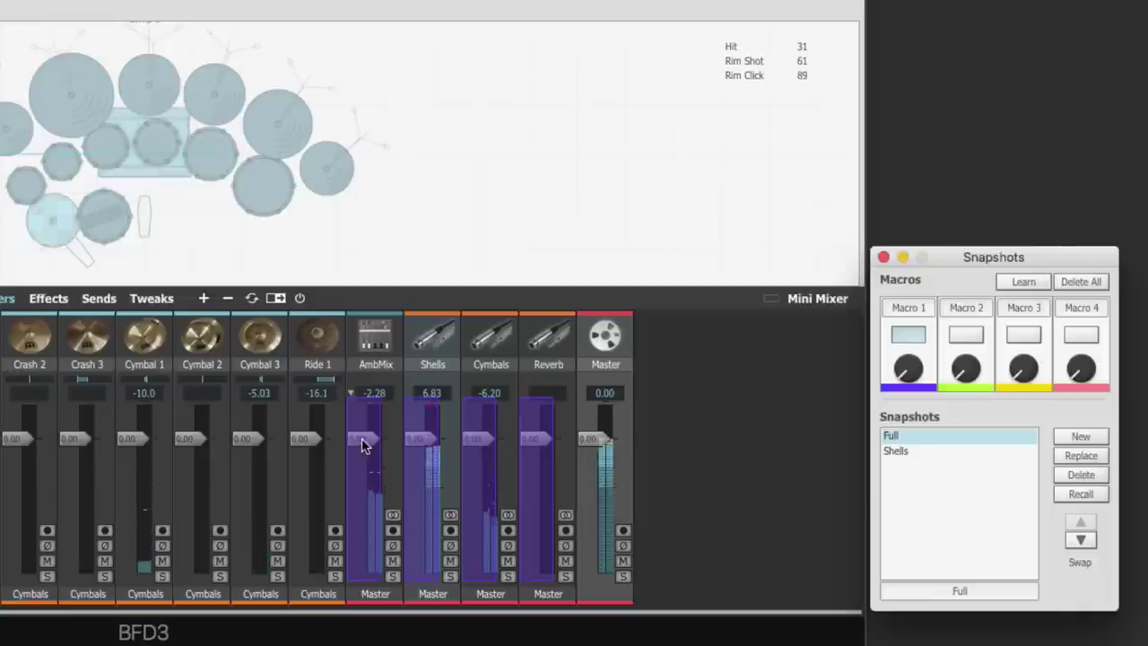
left_click_drag(362, 439, 373, 513)
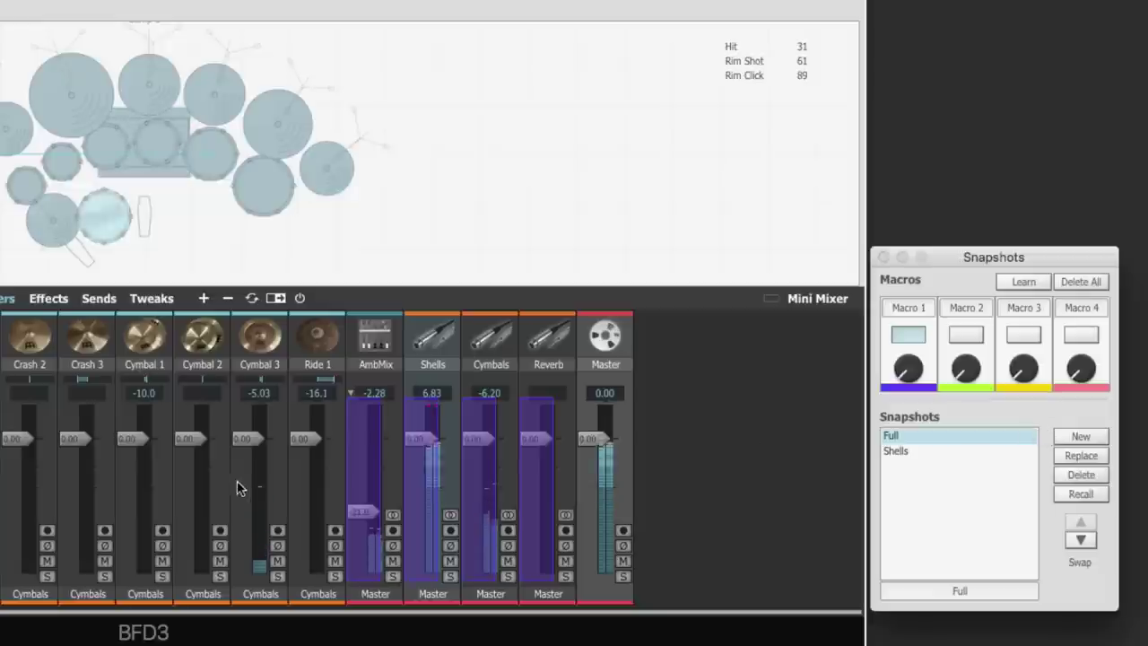
left_click(1073, 457)
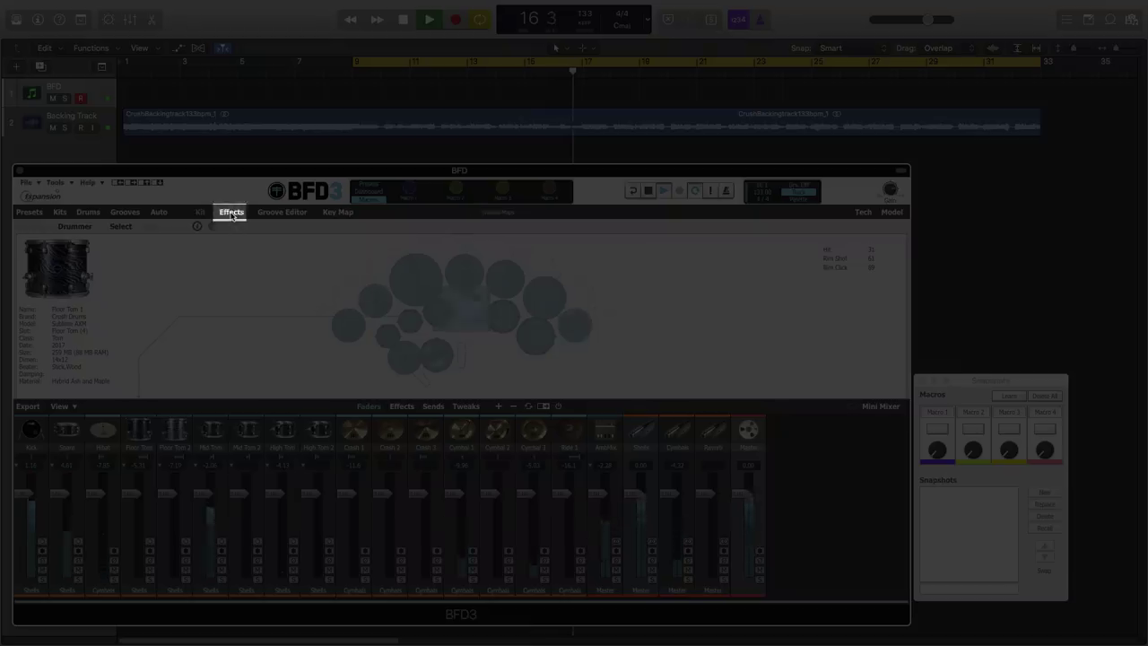
- On the Effects page, view the AmbMix, Shells, Cymbals and Master effect chains, ending on Shells
left_click(231, 213)
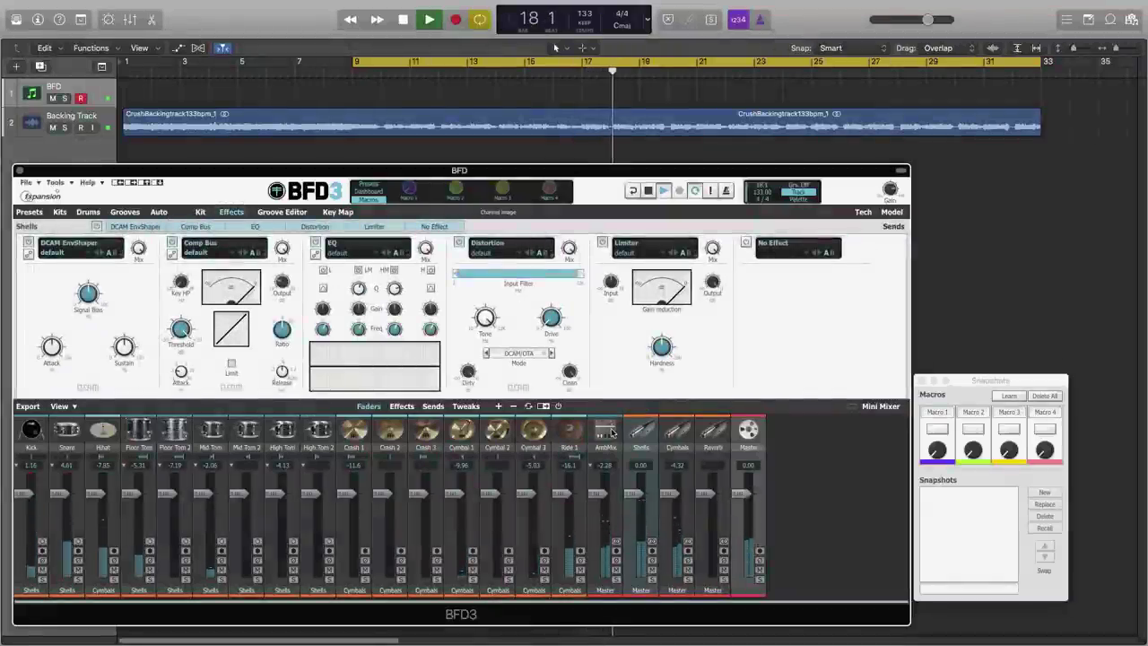
left_click(607, 433)
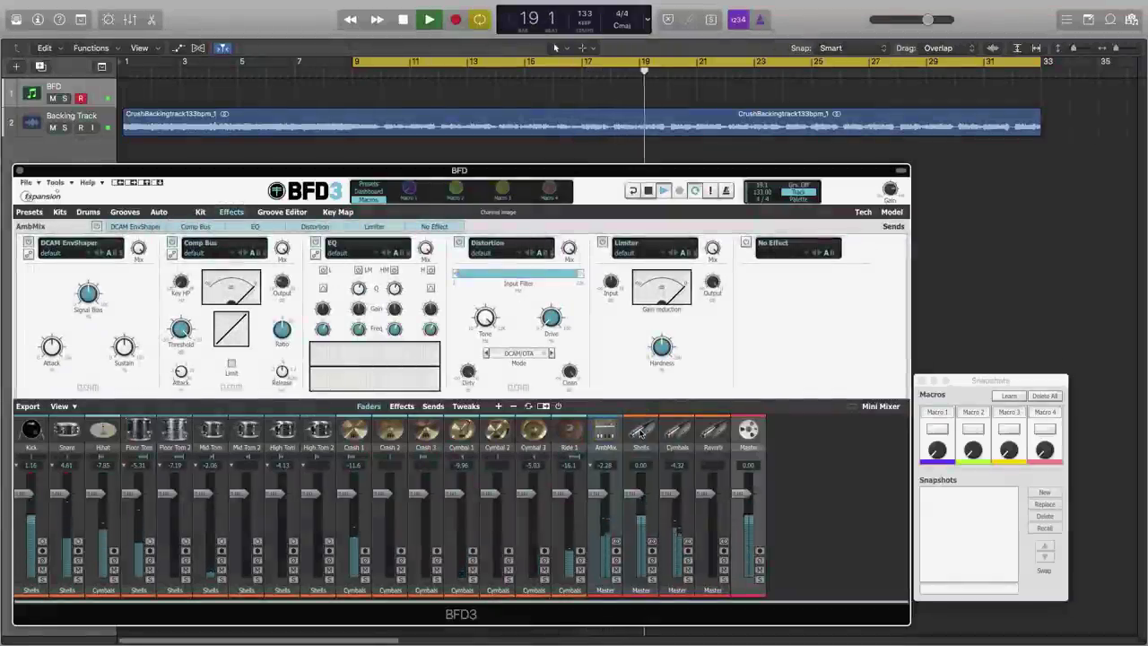
left_click(640, 434)
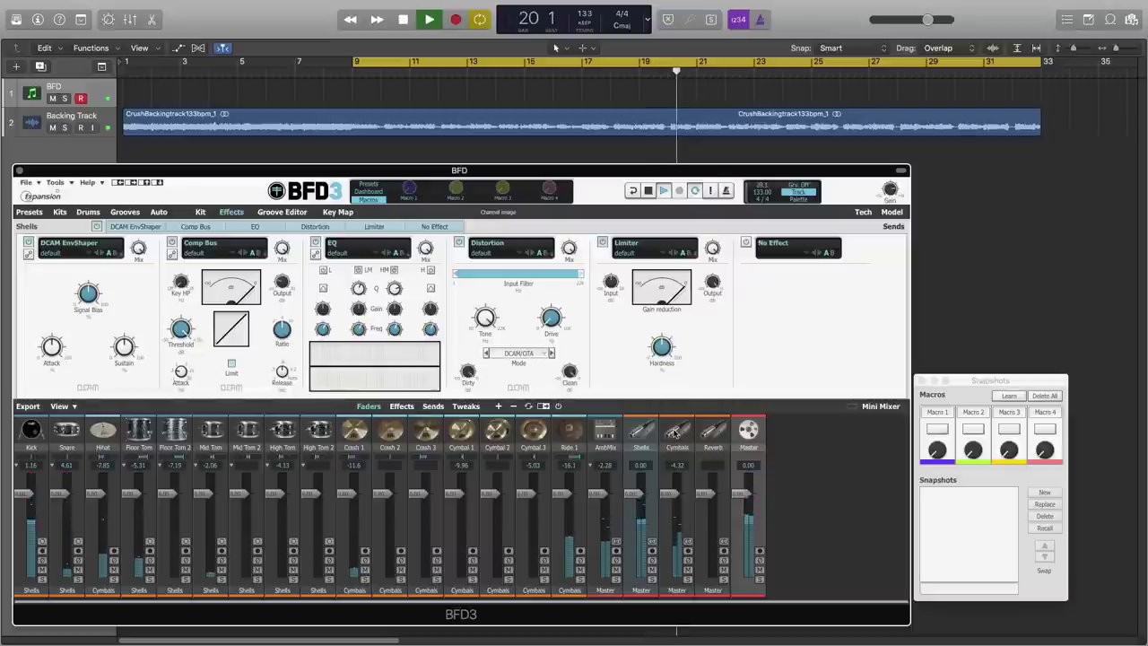
left_click(676, 434)
left_click(746, 434)
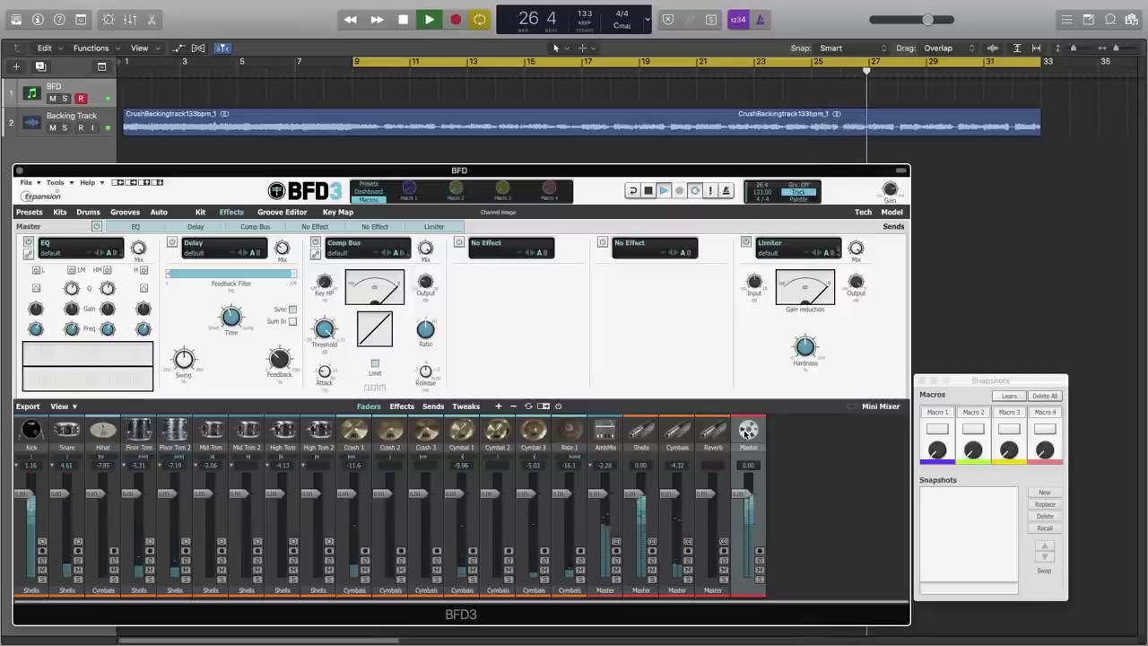
left_click(640, 434)
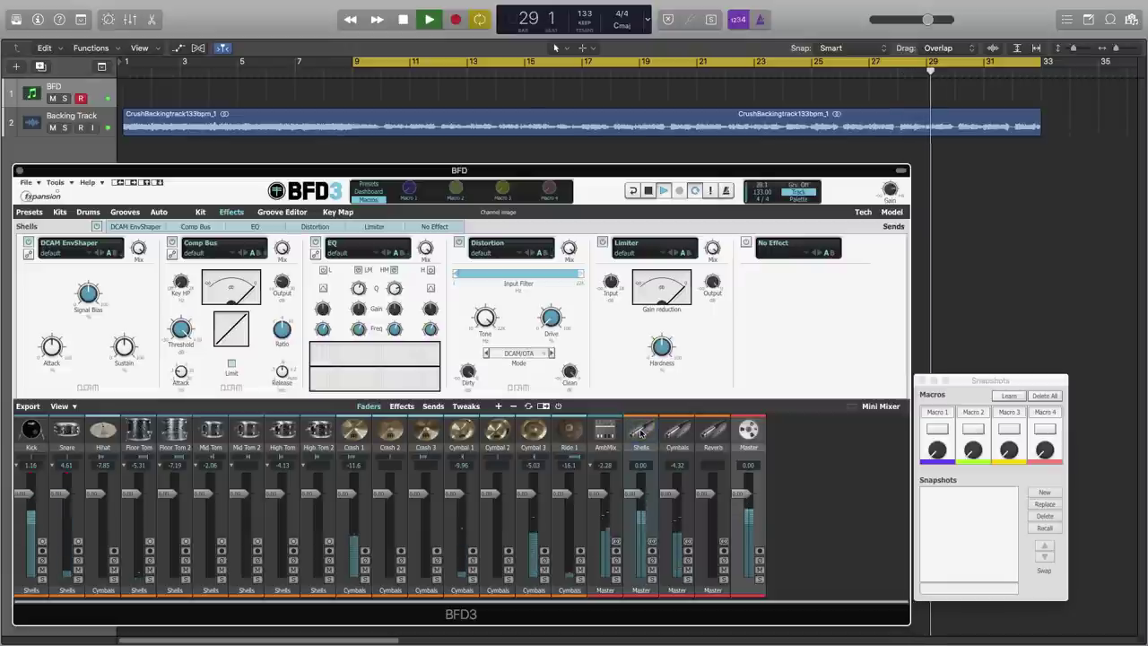
- In Learn mode, add the EnvShaper Attack and Sustain plus compressor Threshold, Attack, Release, Ratio and Output to Macro 1
left_click(1006, 397)
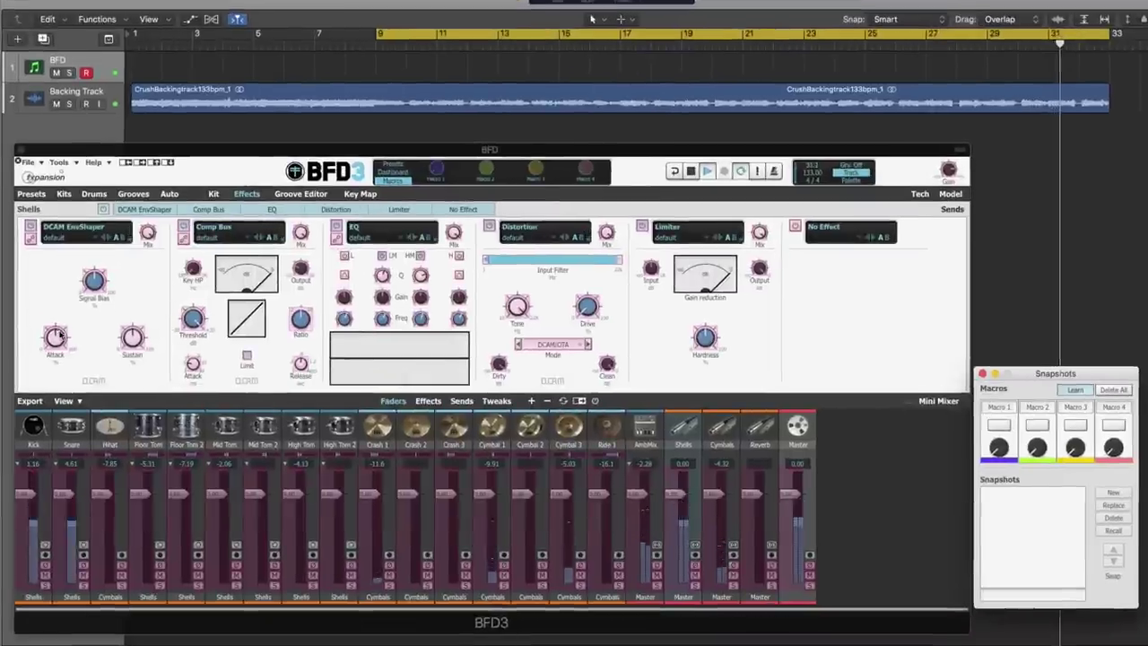
left_click(52, 346)
left_click(108, 351)
left_click(132, 337)
left_click(160, 345)
left_click(192, 318)
left_click(203, 348)
left_click(193, 366)
left_click(204, 395)
left_click(301, 363)
left_click(310, 394)
left_click(305, 334)
left_click(314, 364)
left_click(300, 268)
left_click(312, 278)
- Add the Shells EQ controls to Macro 1: low Gain, Freq, LM Freq, the HM controls, H Freq and H Gain
left_click(345, 299)
left_click(350, 319)
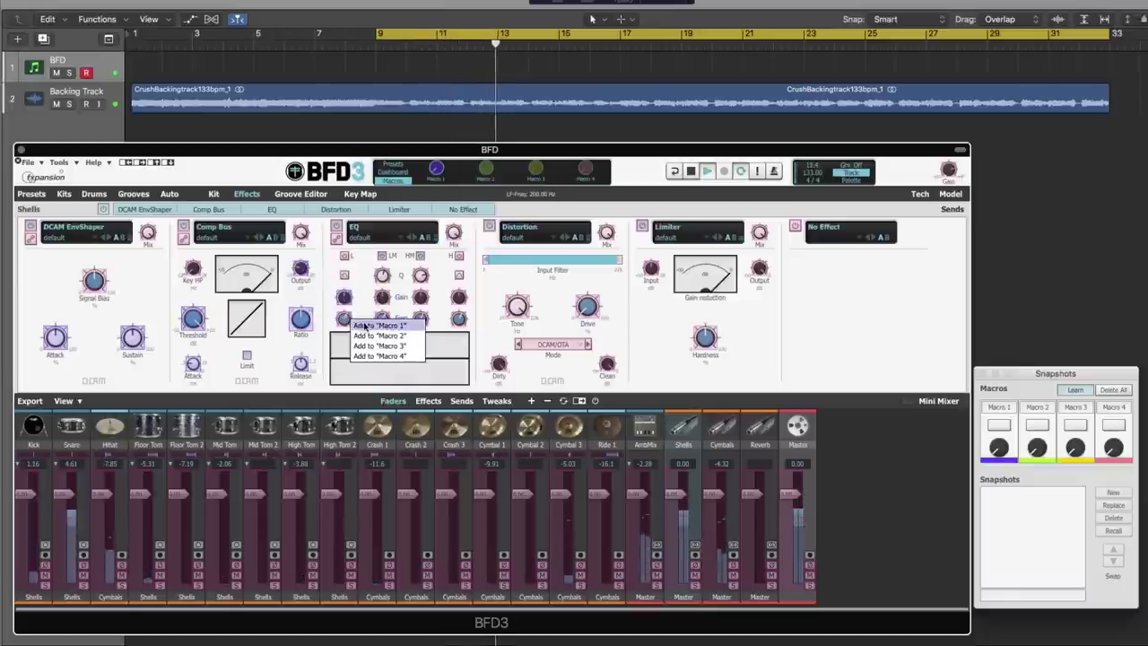
key("Escape")
right_click(384, 325)
key("Escape")
right_click(384, 325)
key("Escape")
right_click(424, 321)
key("Escape")
right_click(424, 321)
key("Escape")
right_click(460, 318)
key("Escape")
right_click(461, 301)
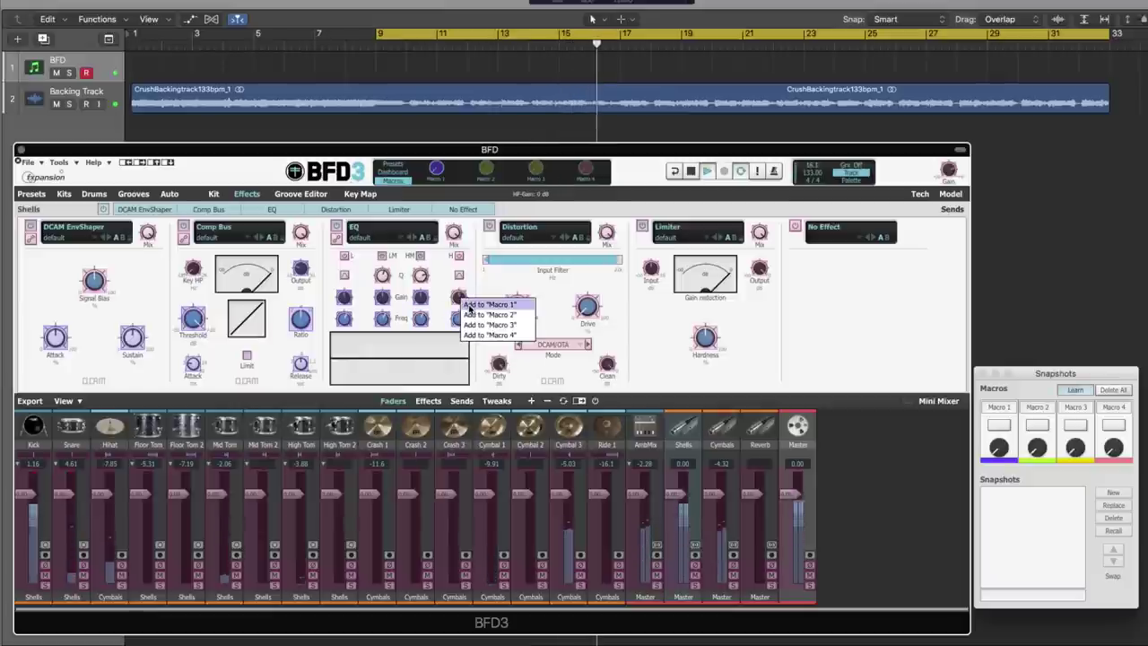
key("Escape")
- Add the Distortion Drive and Tone and the Limiter Input and Output to Macro 1
right_click(585, 309)
key("Escape")
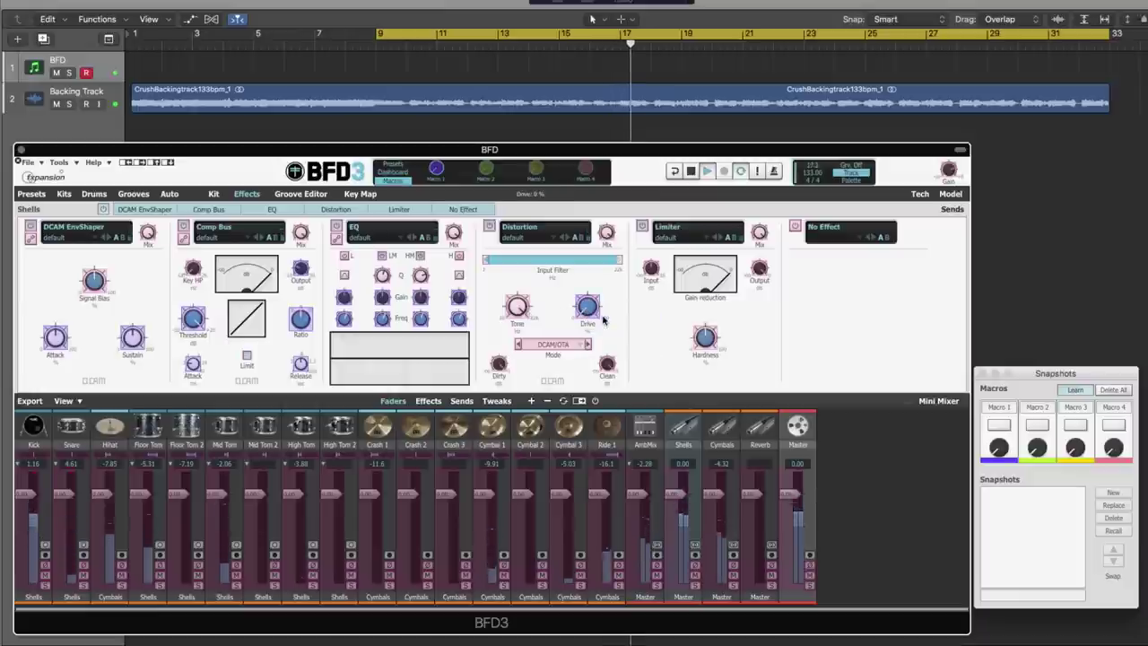
right_click(520, 307)
key("Escape")
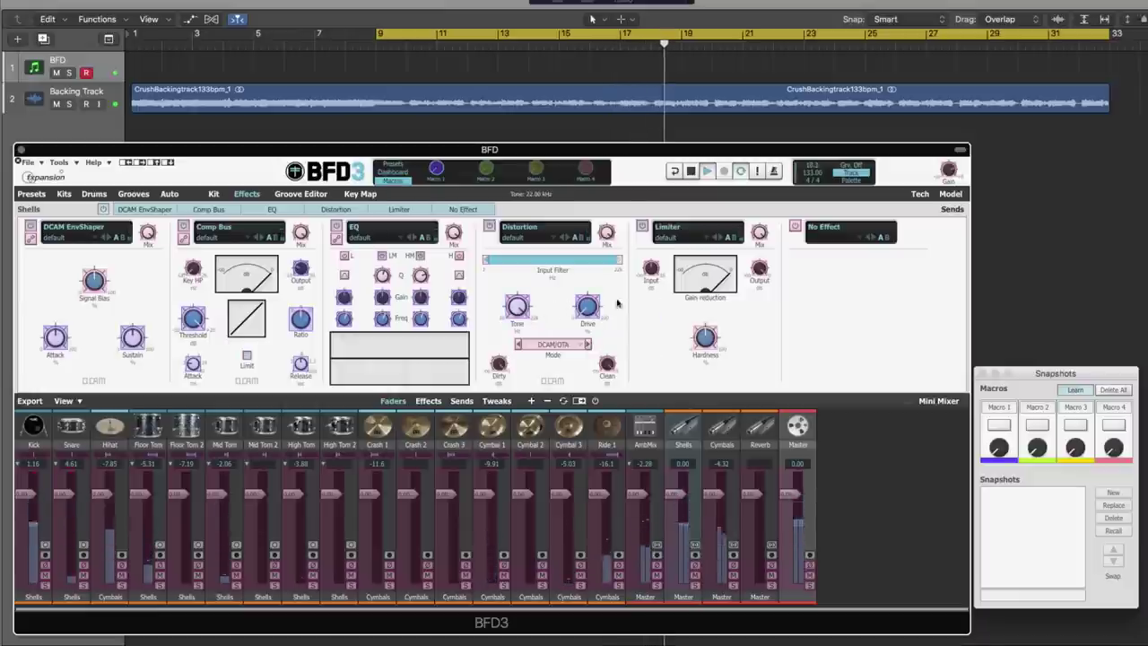
right_click(652, 271)
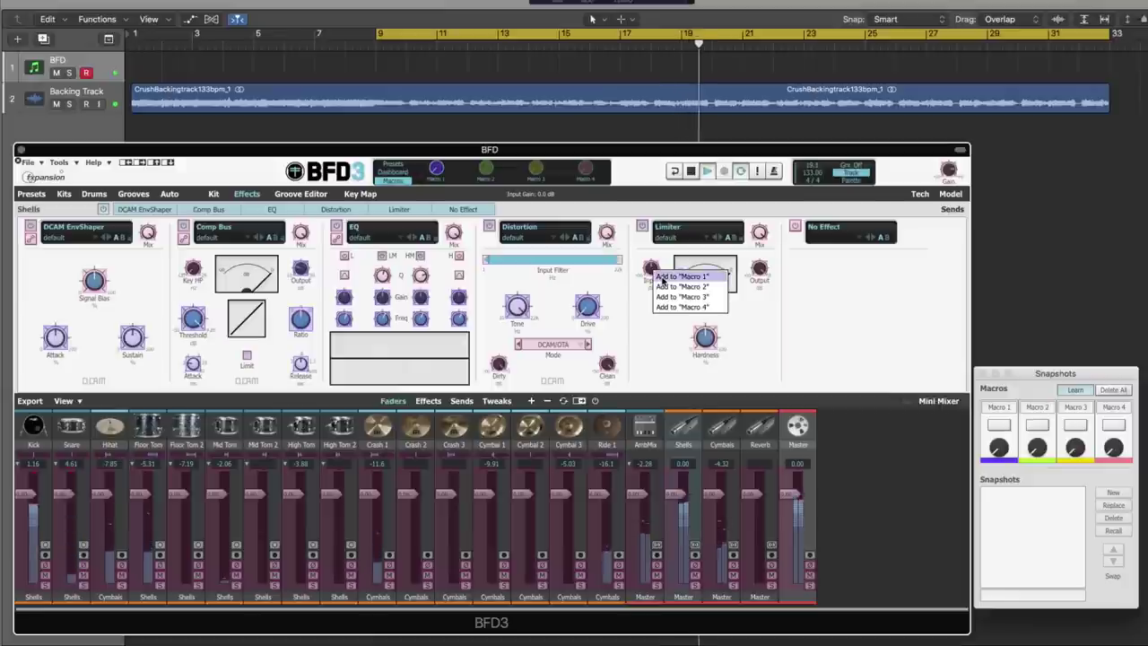
key("Escape")
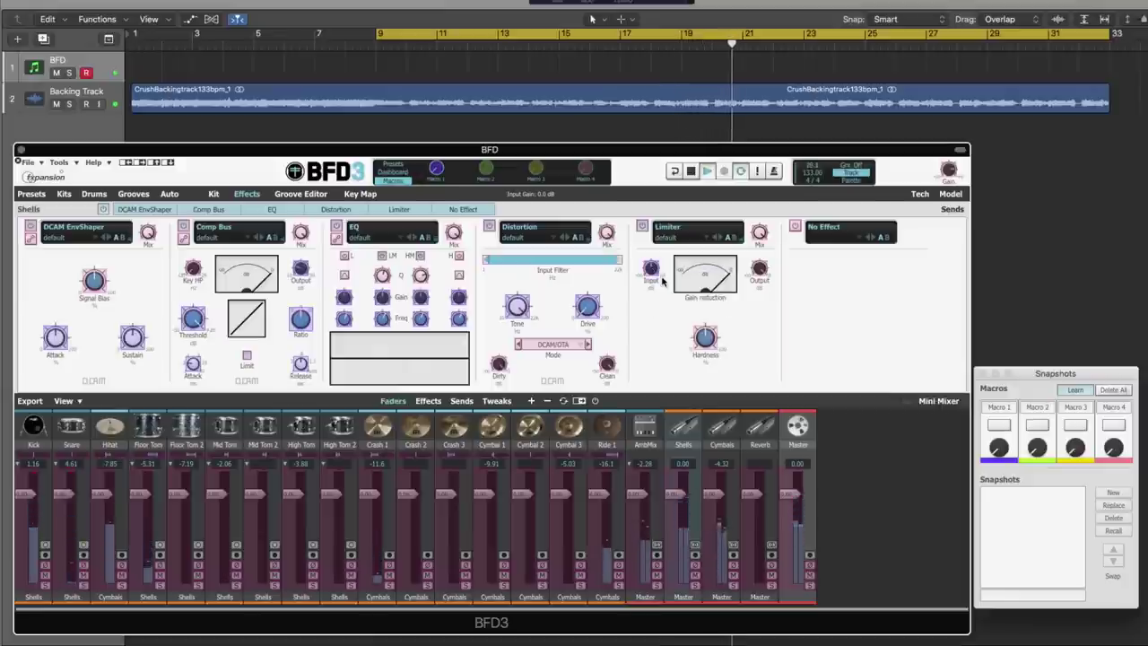
right_click(760, 271)
left_click(807, 296)
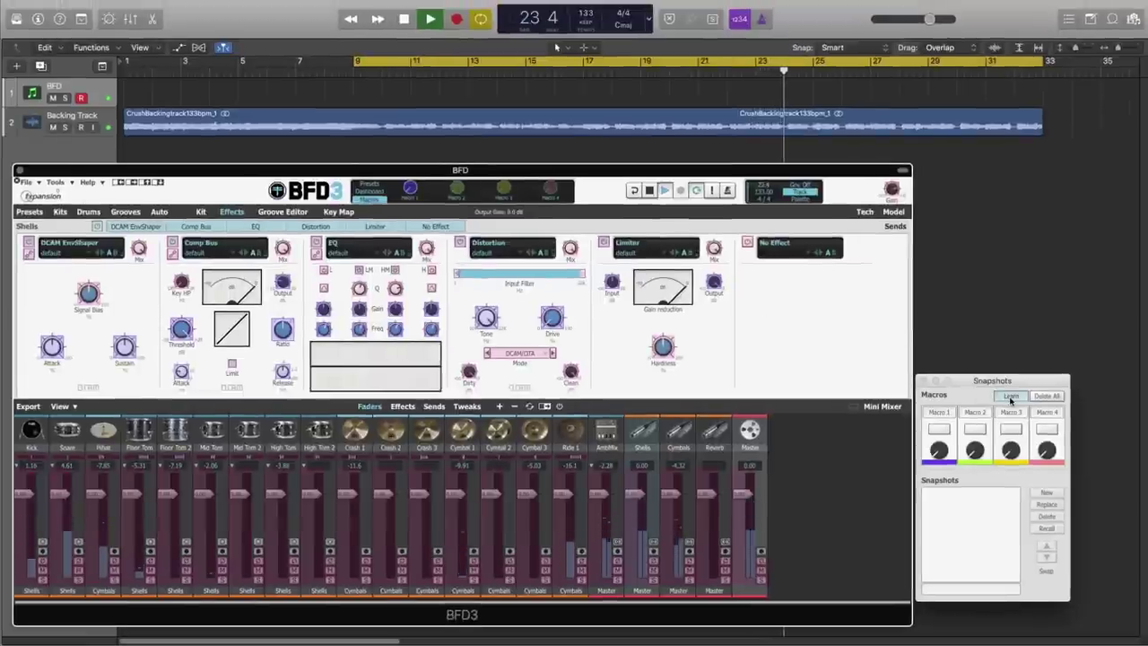
- Leave Learn mode, select Macro 1 to create Snapshot 1, then raise EnvShaper Attack to 75%
left_click(1011, 397)
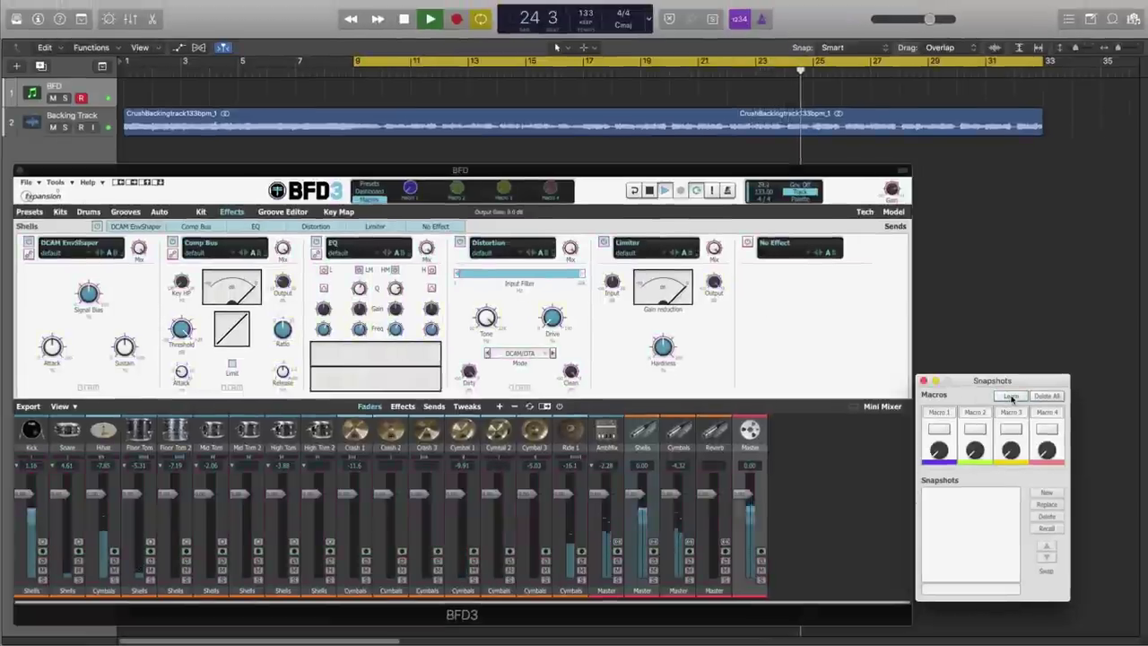
left_click(939, 430)
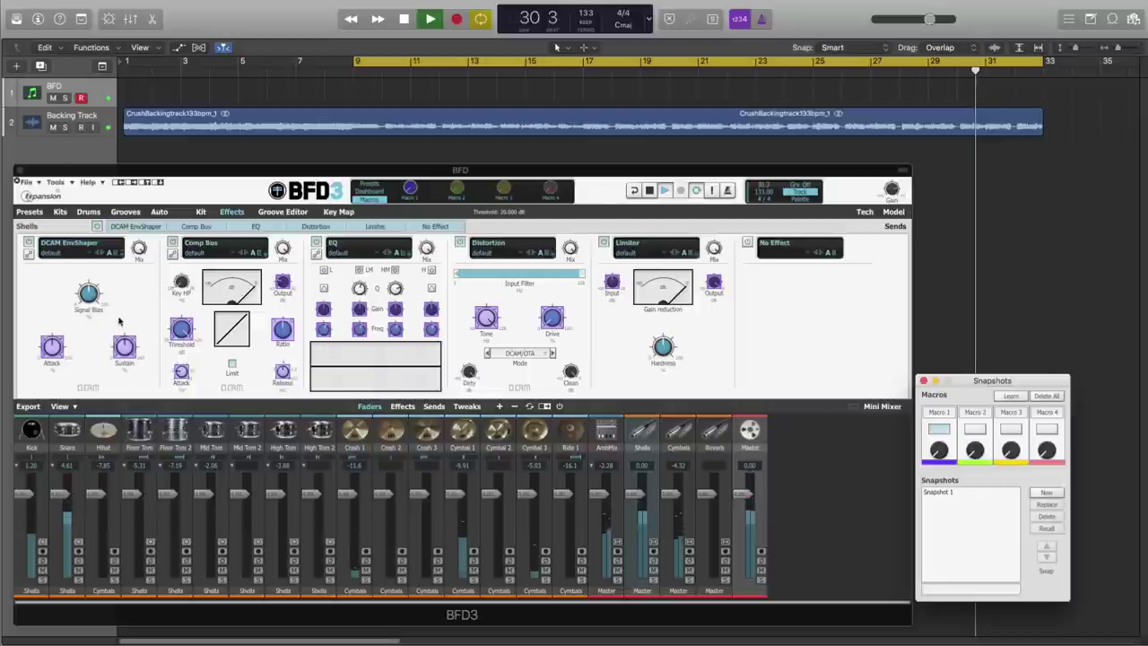
left_click_drag(51, 345, 51, 333)
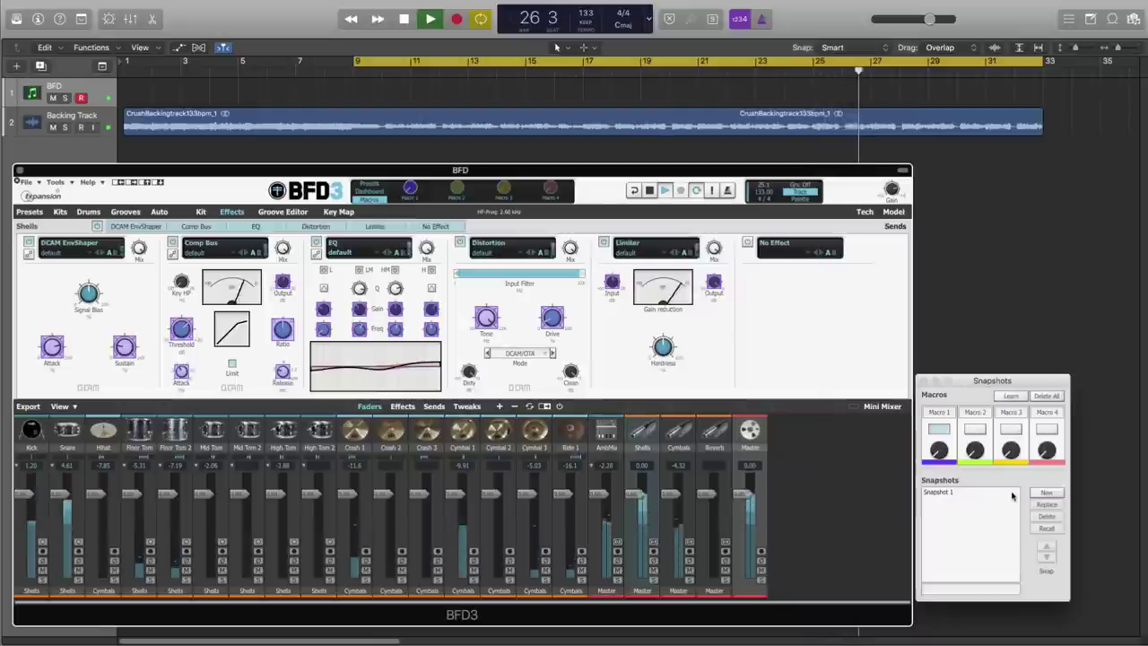
- Add Snapshot 2 to Macro 1 capturing the tweaked Shells effect settings
left_click(1044, 492)
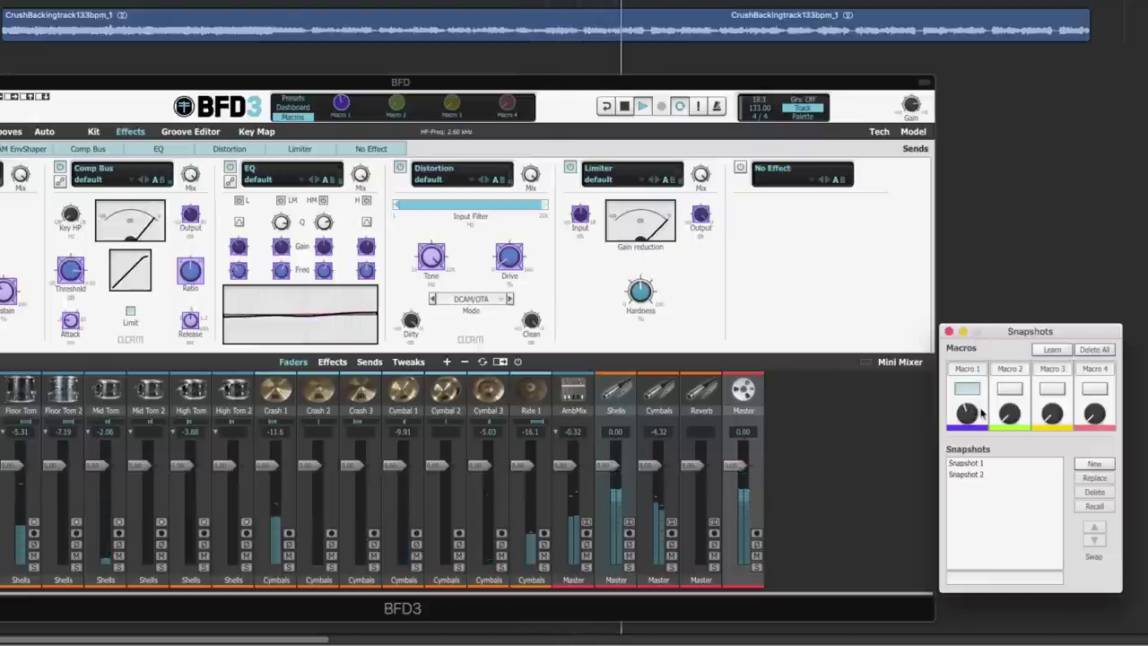
- Rename Macro 1 to Punch
double_click(976, 368)
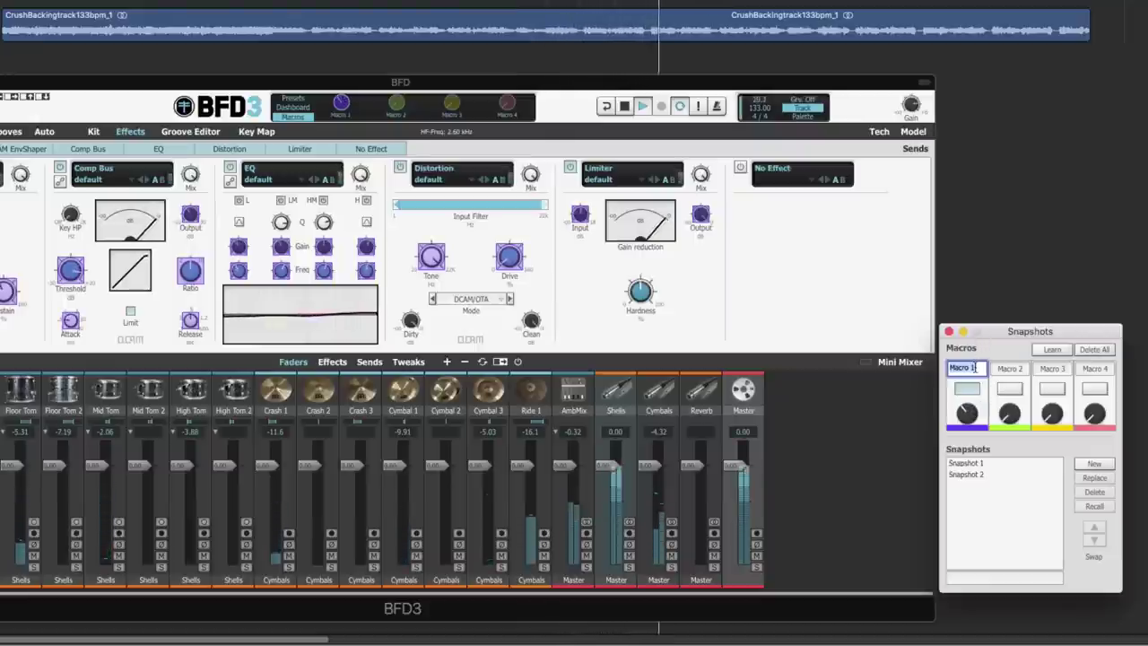
type("Punch")
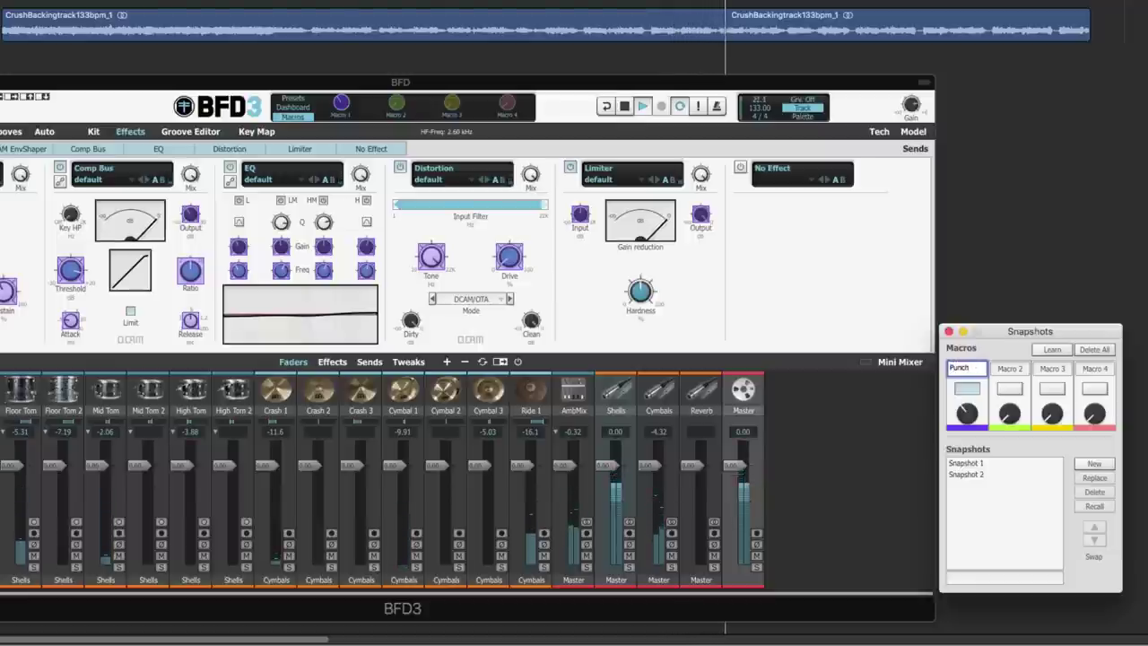
key("Return")
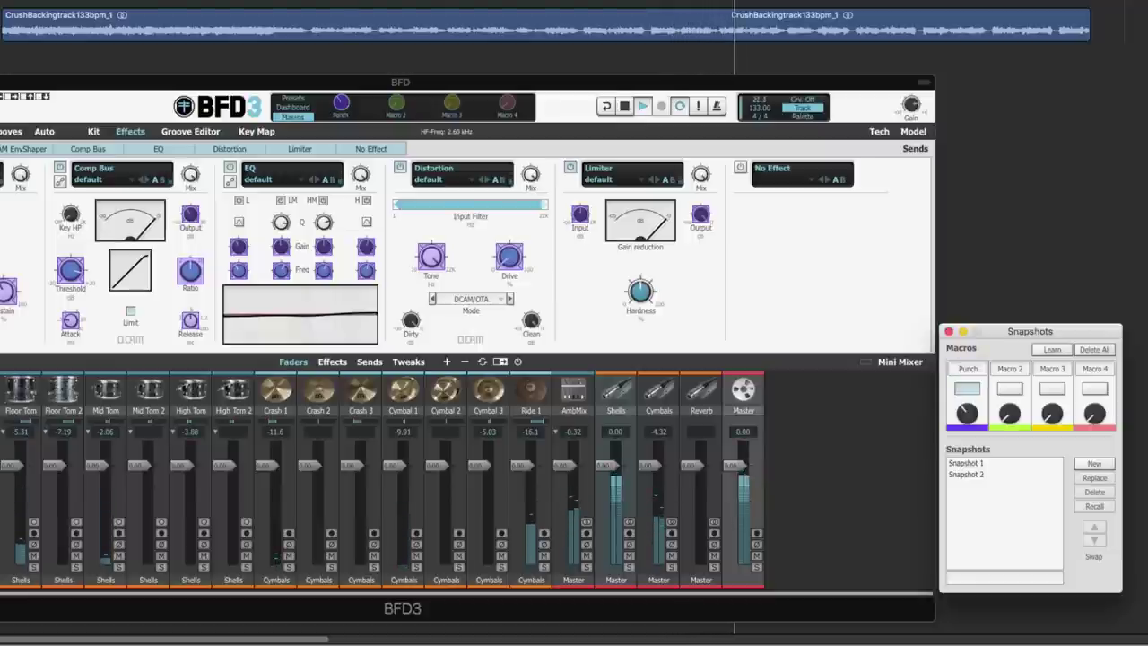
- Rename Punch's two snapshots to Raw and Hyped
left_click(973, 465)
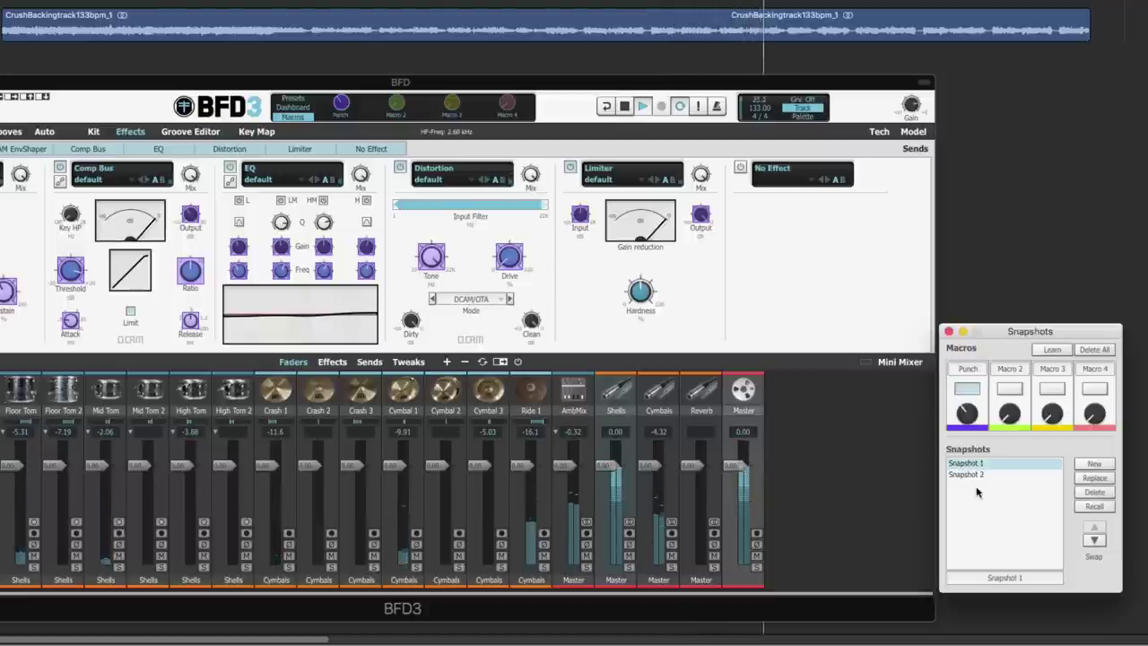
left_click(1003, 579)
type("Raw")
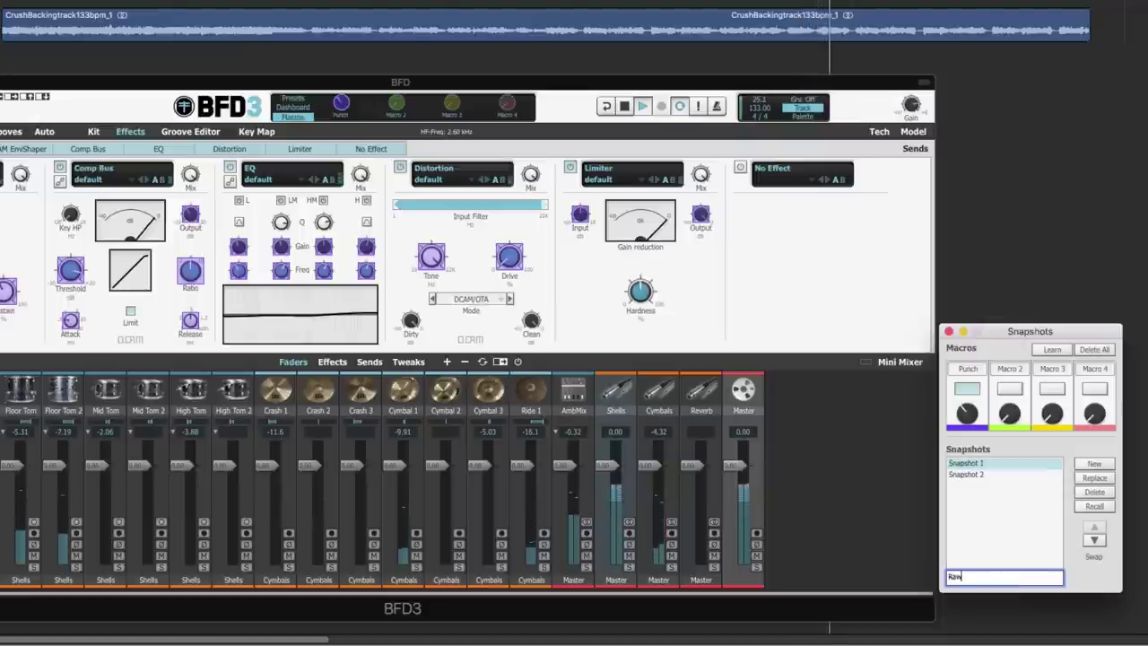
key("Return")
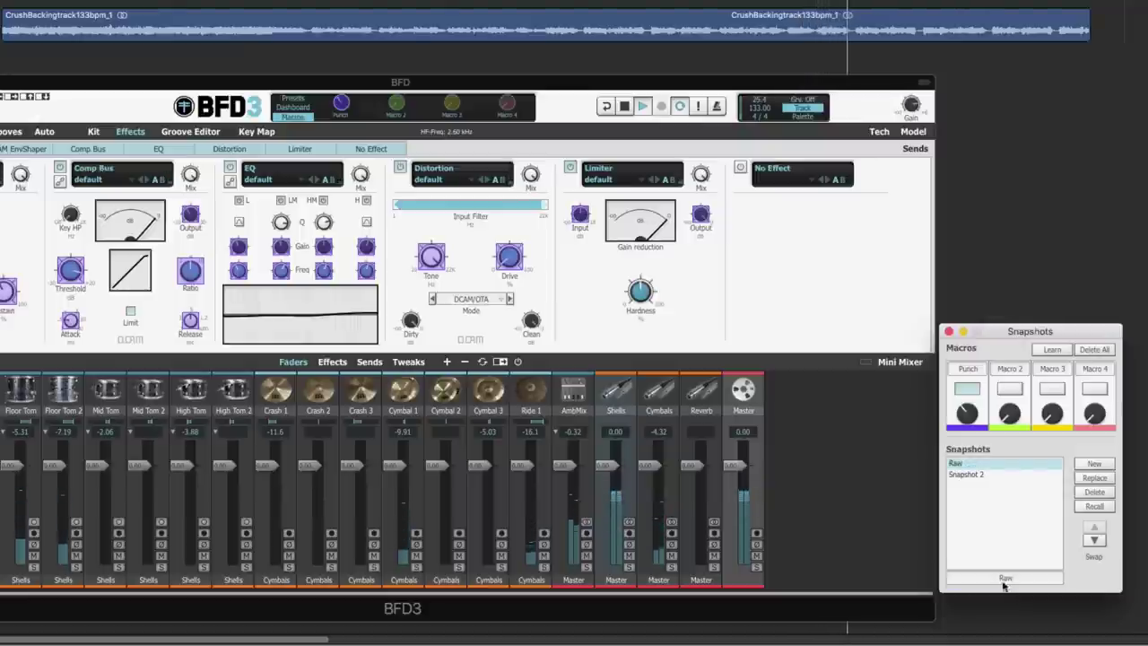
left_click(978, 474)
left_click(1013, 579)
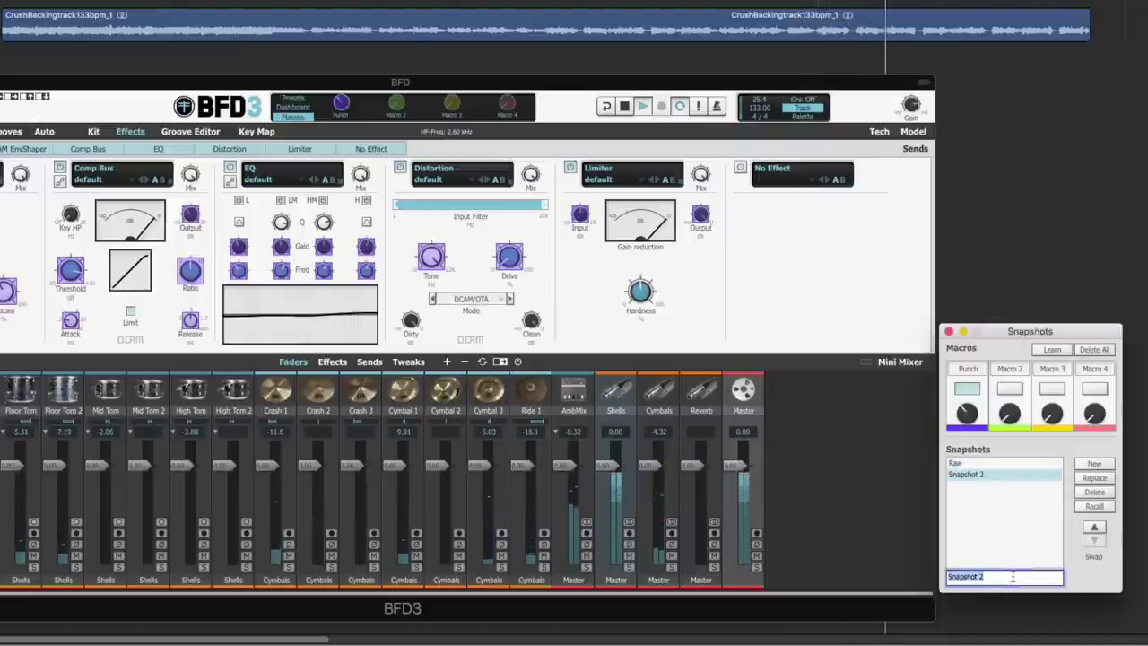
type("Hi")
type("ped")
key("Return")
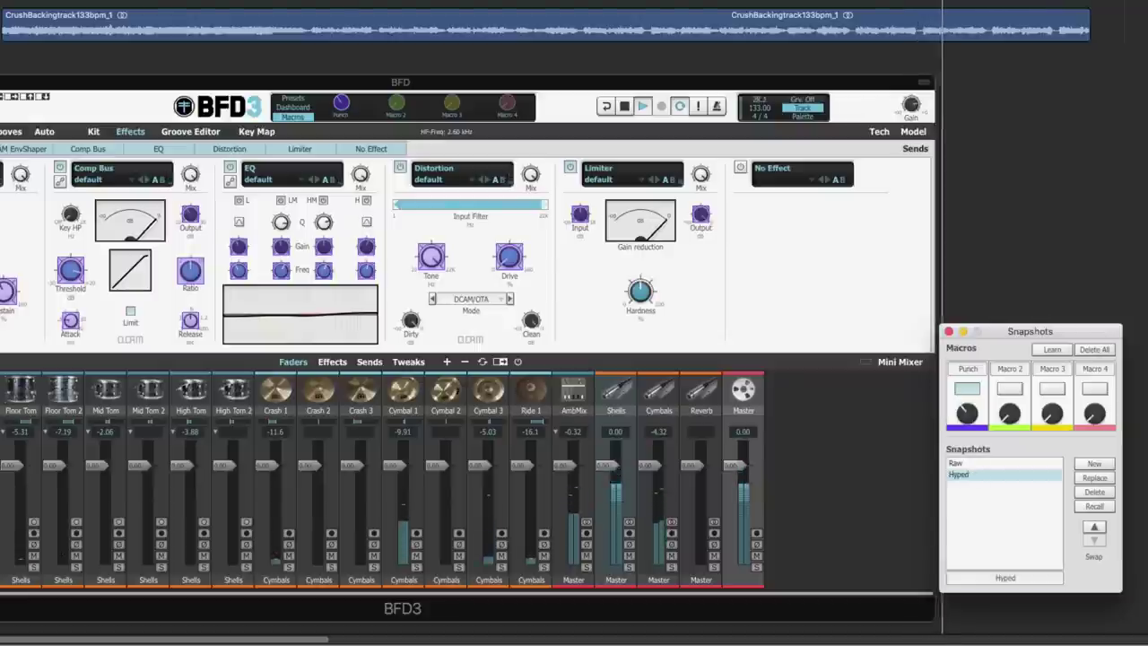
- Exit Punch editing and select the Reverb channel to show its Gain and FXverb effects
left_click(969, 393)
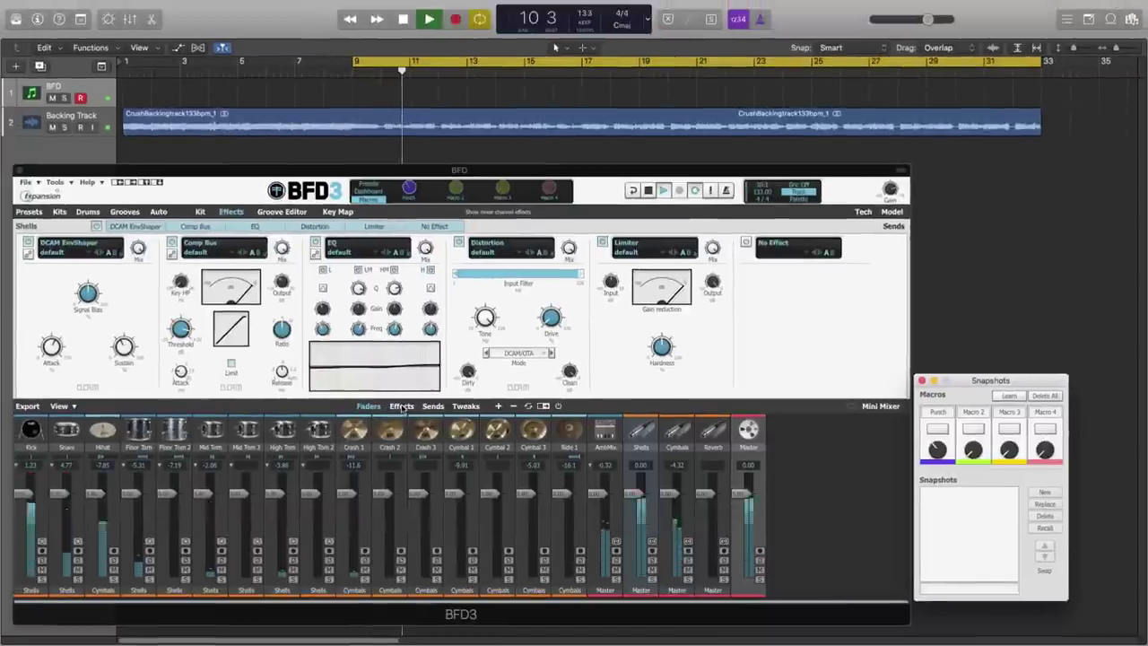
left_click(435, 407)
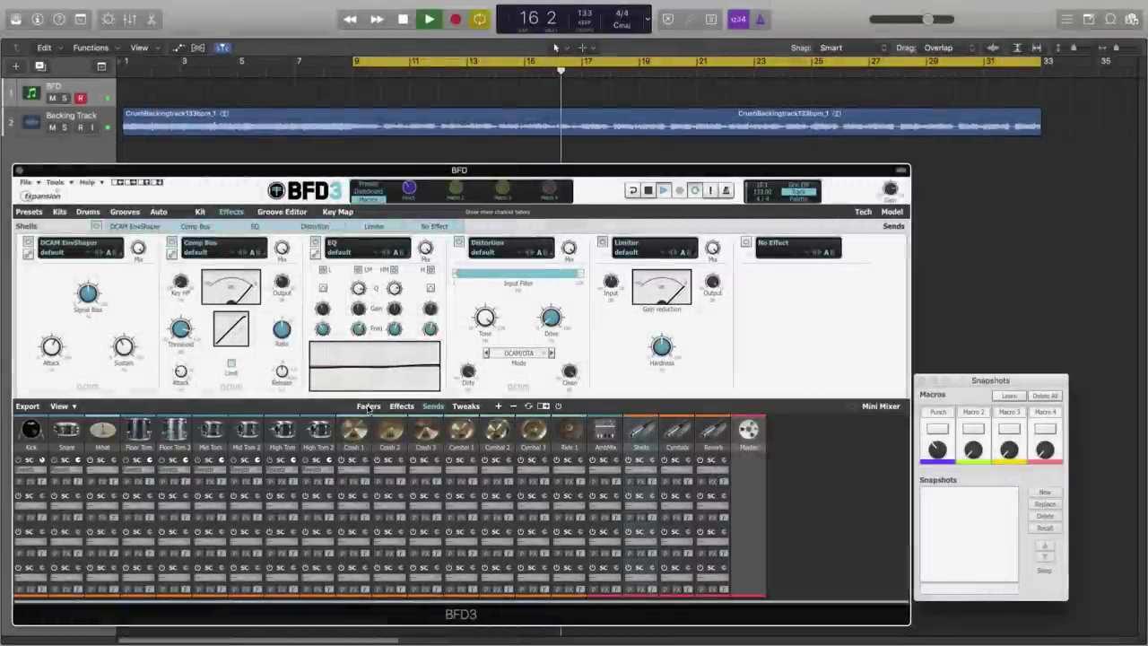
left_click(369, 407)
left_click(713, 435)
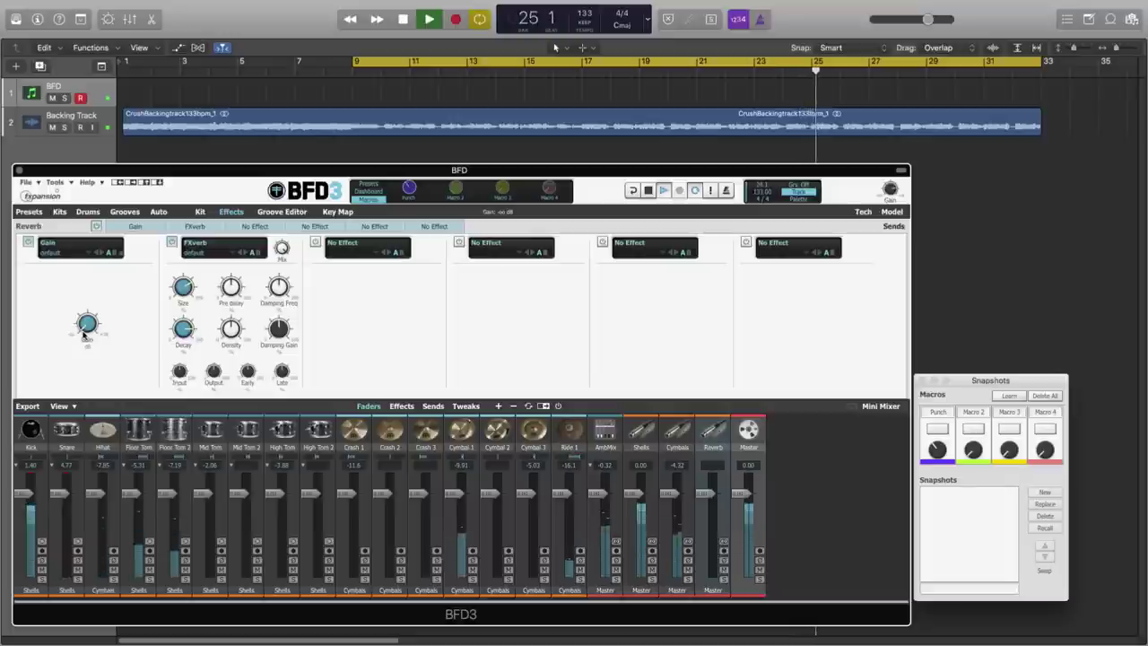
- Assign the Reverb channel's Gain control to Macro 2
left_click(1008, 395)
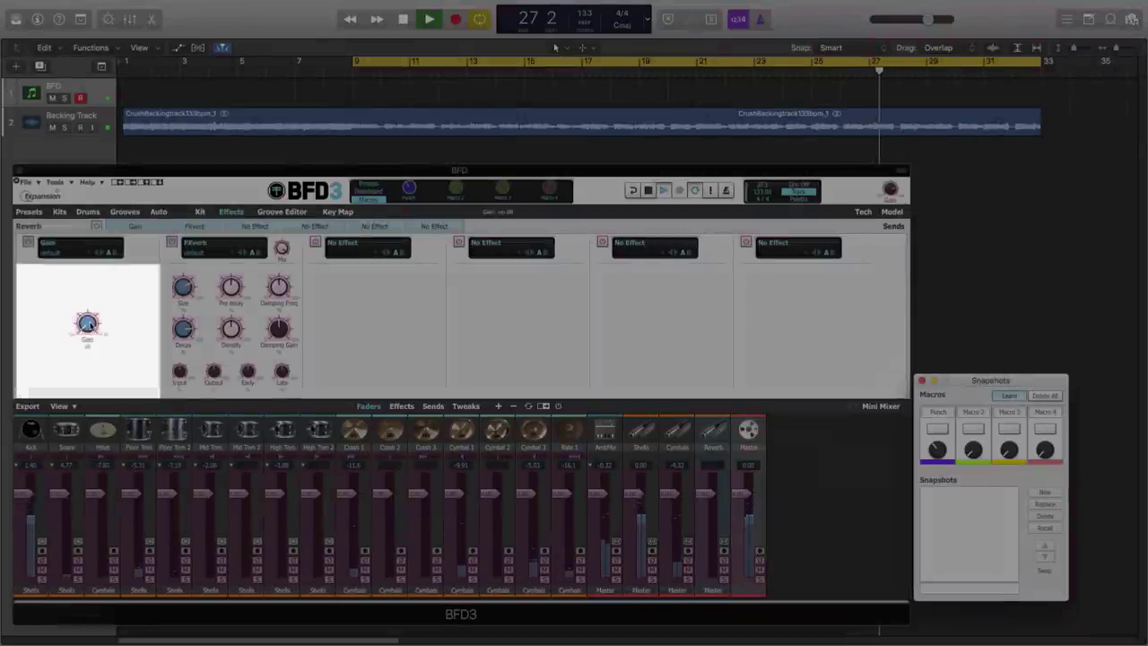
left_click(89, 324)
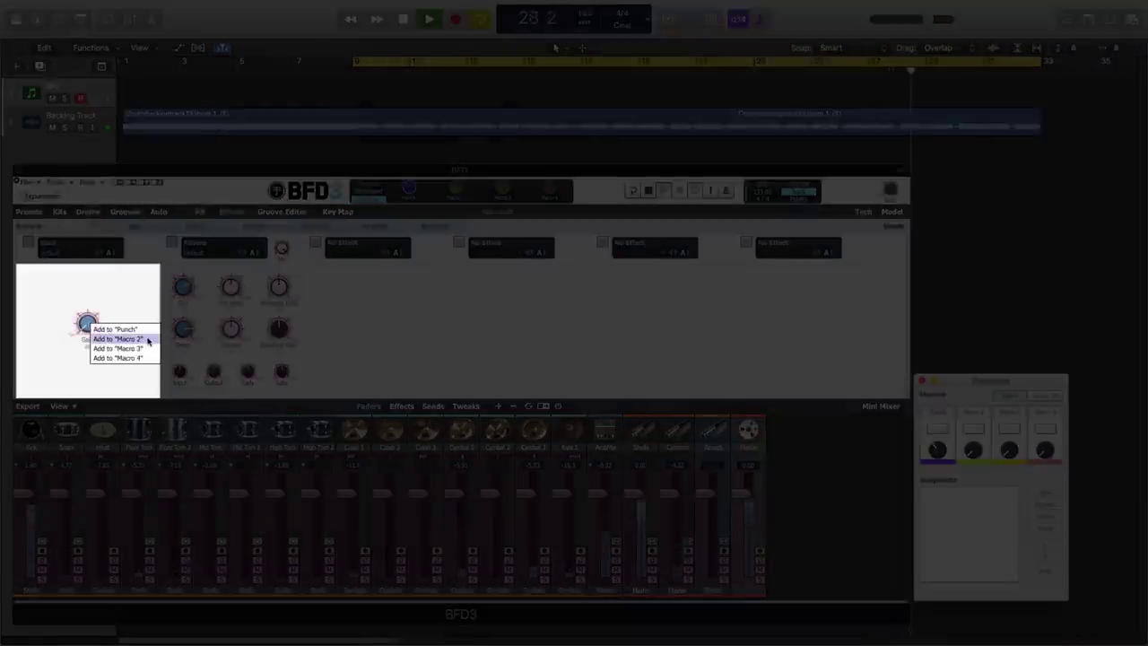
left_click(148, 340)
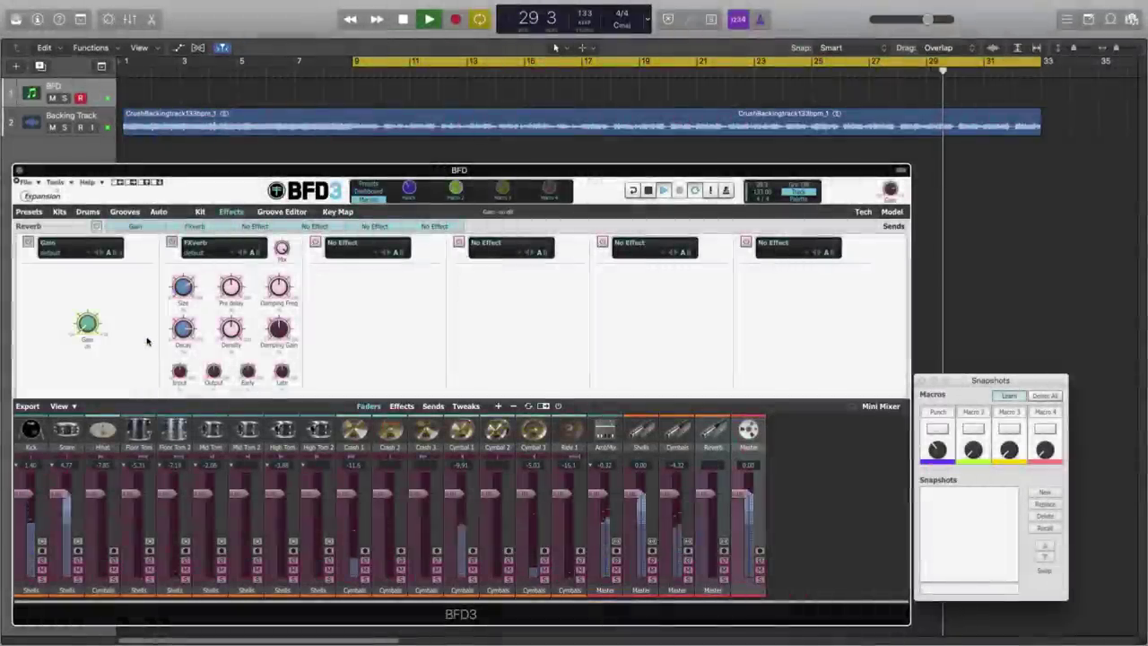
left_click(1006, 397)
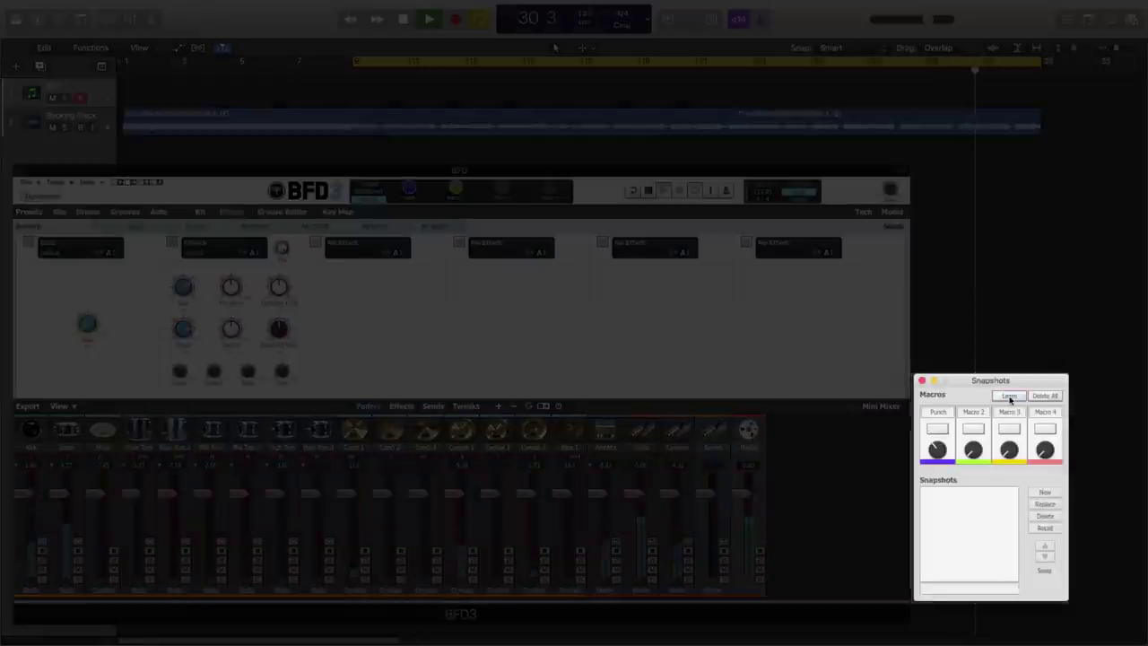
- Capture two Macro 2 snapshots, before and after tweaking the reverb settings
left_click(980, 430)
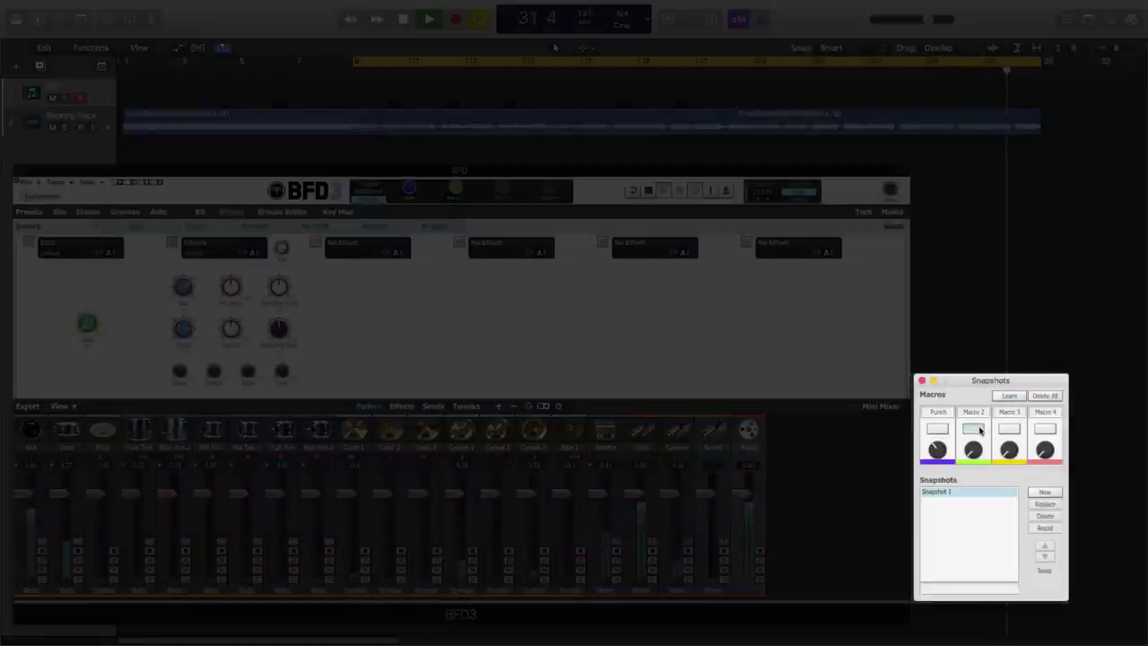
left_click(942, 502)
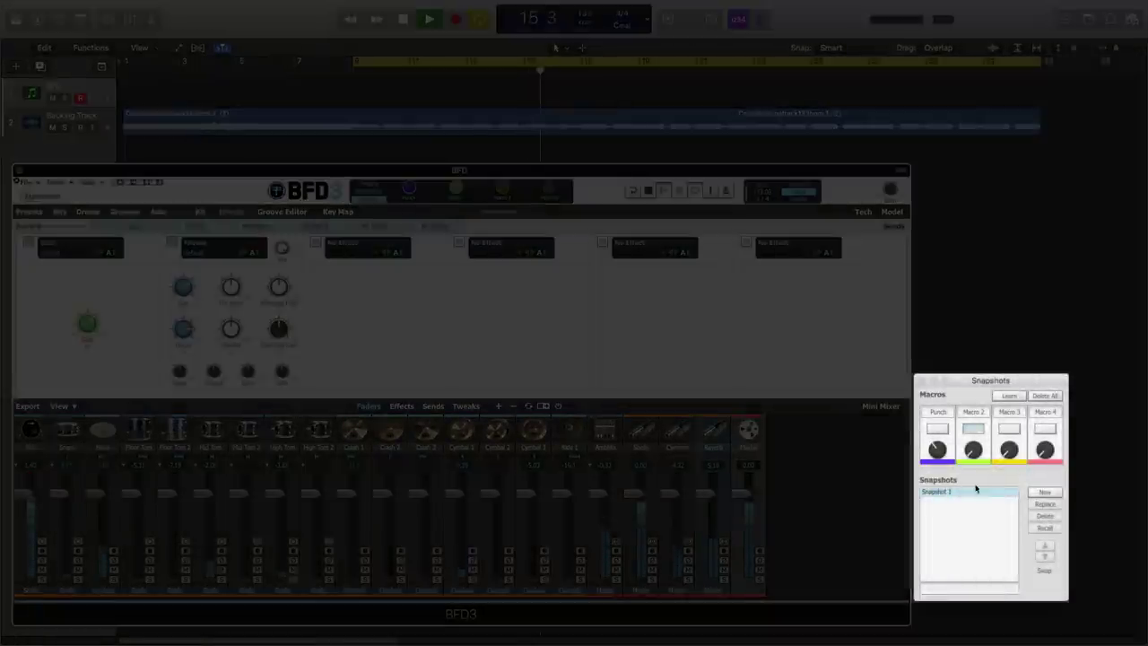
left_click(1044, 493)
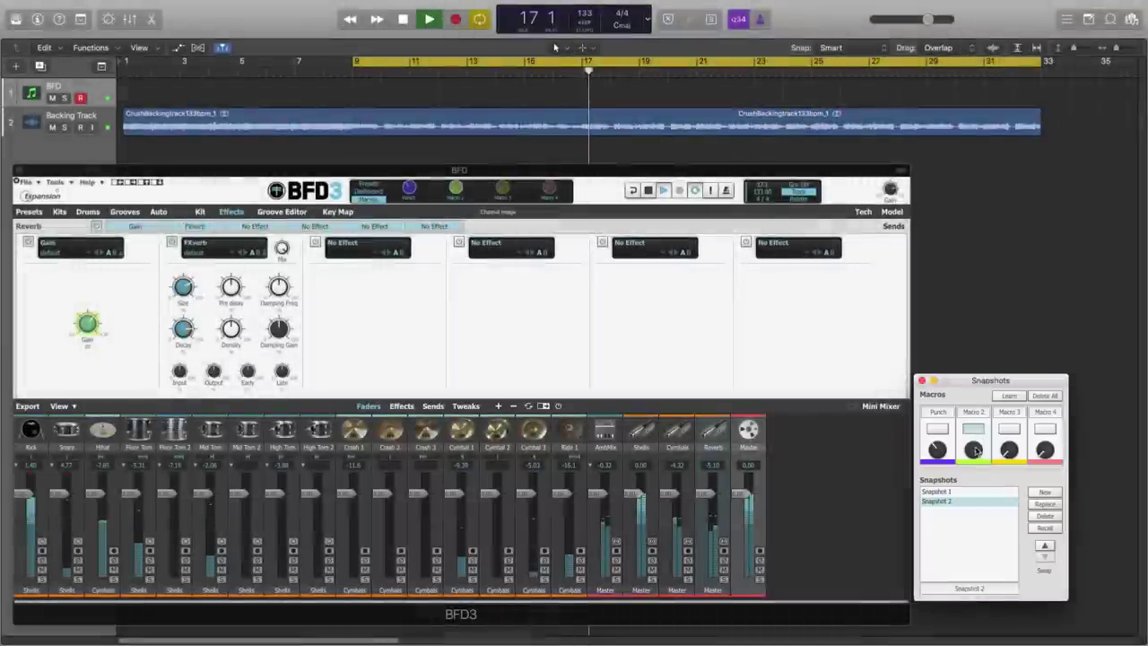
left_click(976, 456)
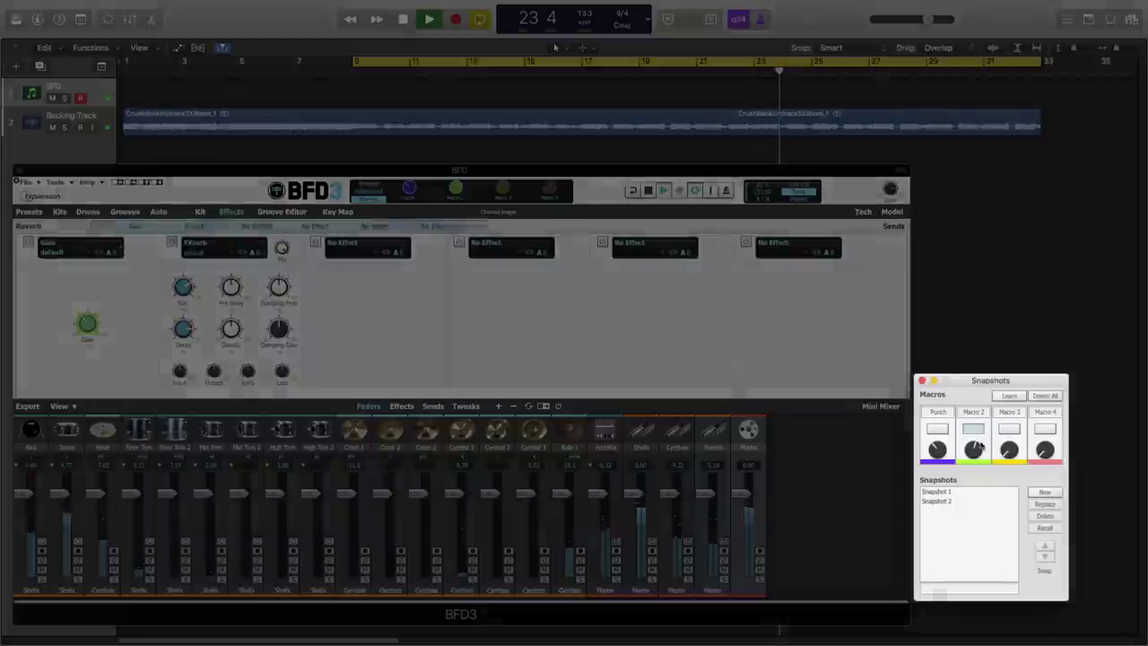
- Rename Macro 2 to Reverb and its two snapshots to Off and Full
double_click(974, 412)
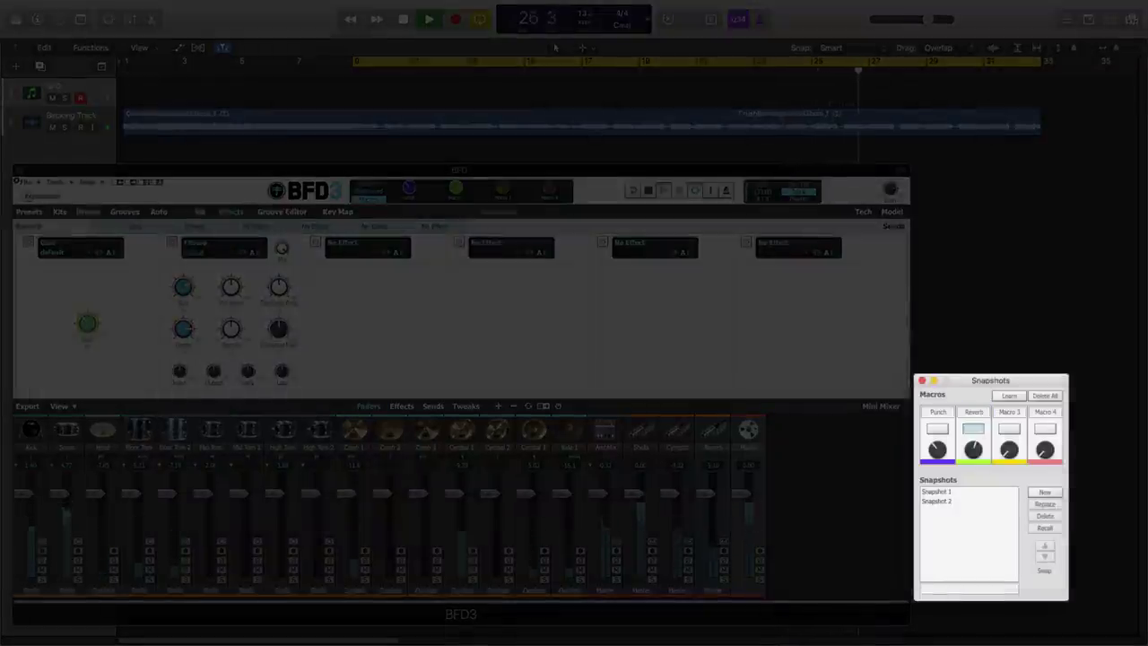
left_click(951, 493)
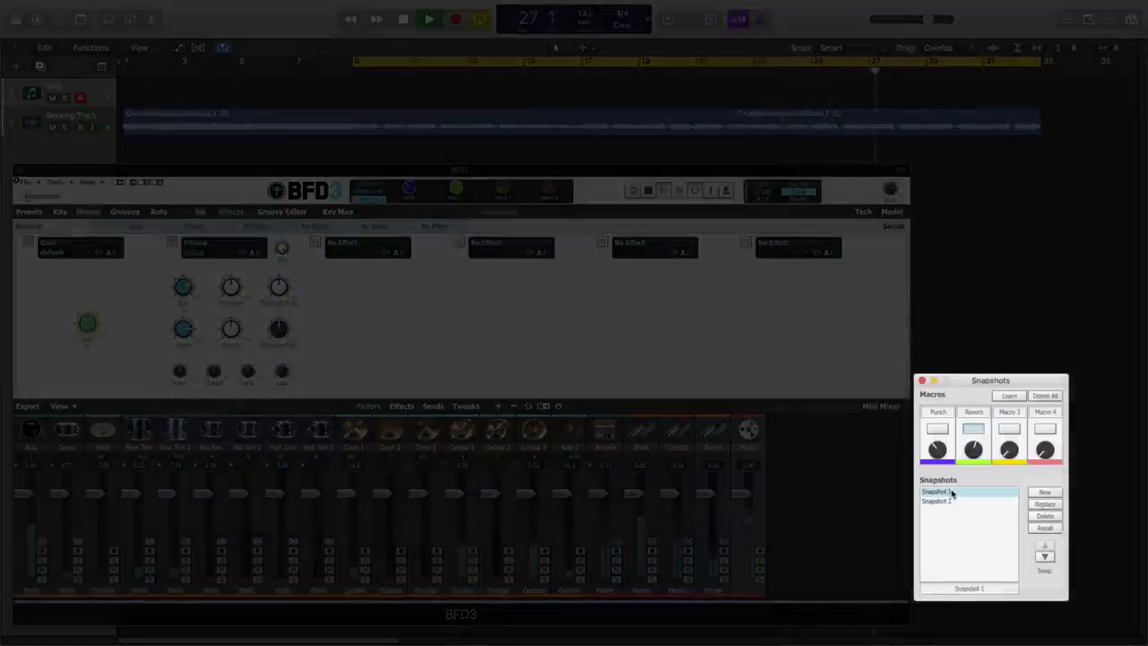
left_click(970, 588)
type("0")
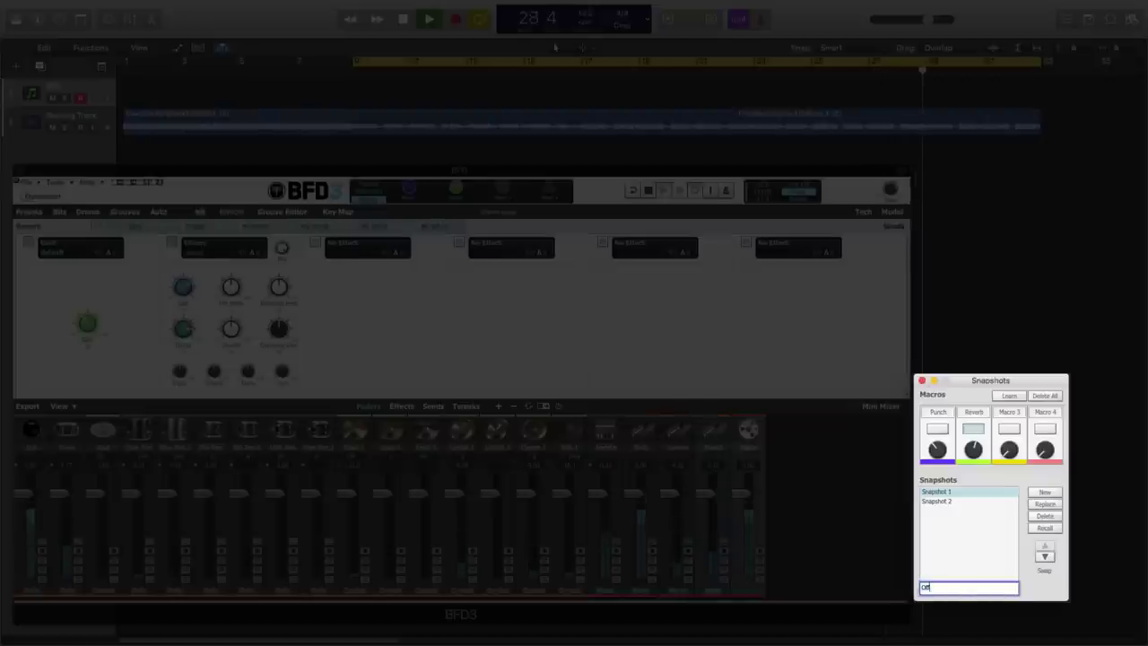
key("Return")
left_click(953, 500)
left_click(962, 588)
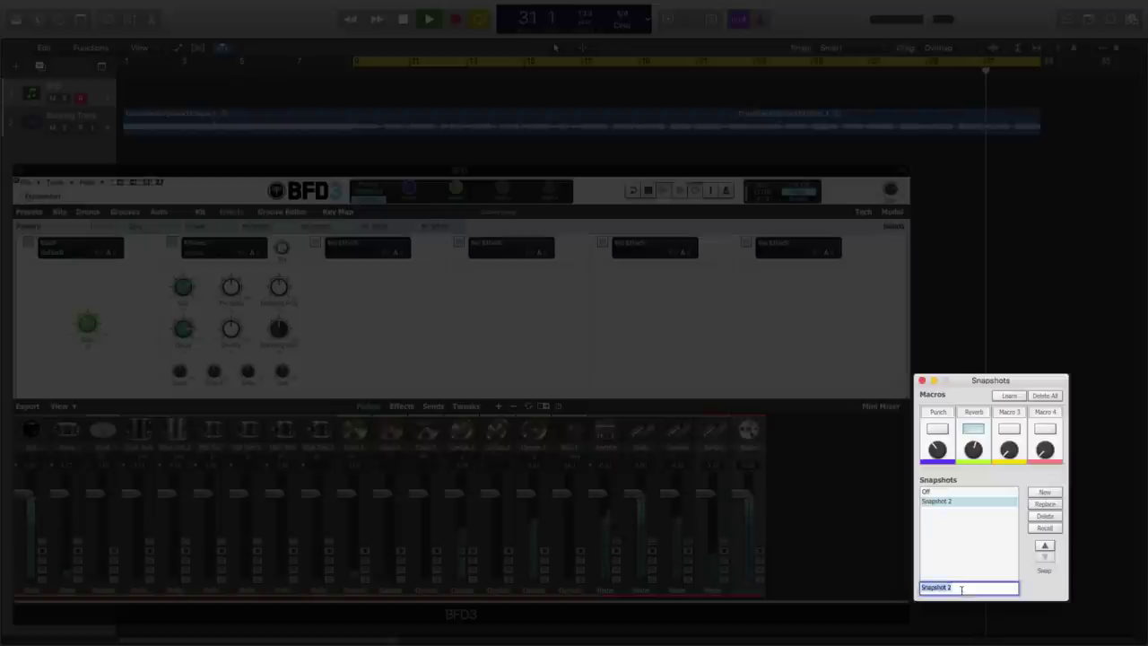
type("Full")
key("Return")
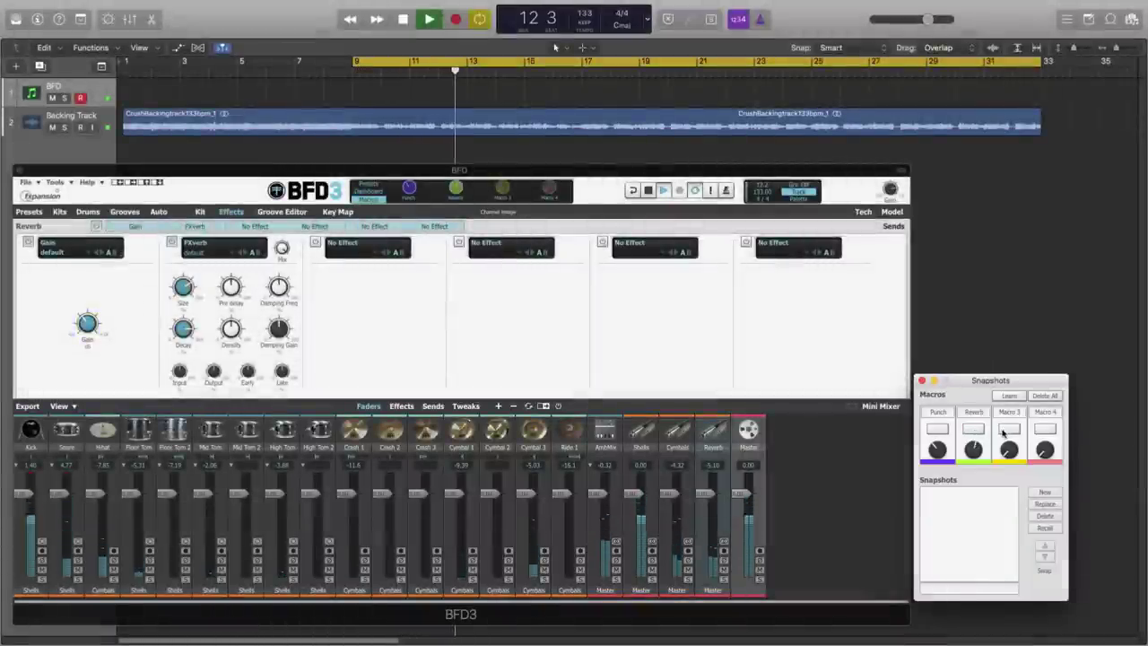
- Select the AmbMix channel and add its Threshold, Attack and Sustain knobs to Macro 3
left_click(608, 433)
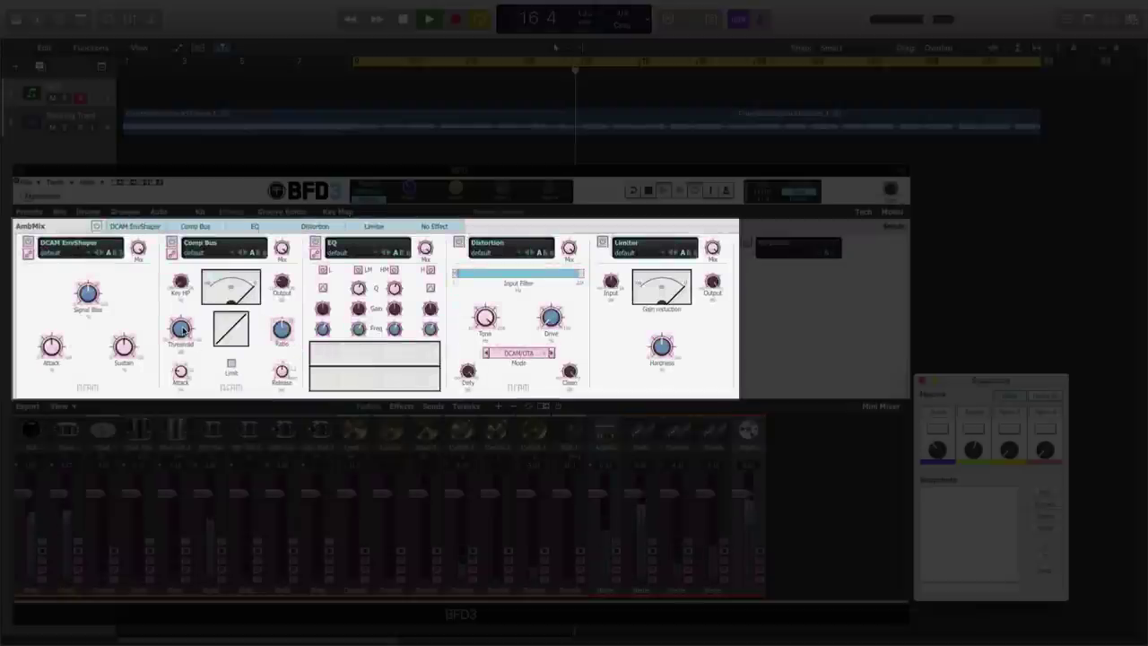
right_click(180, 329)
left_click(227, 359)
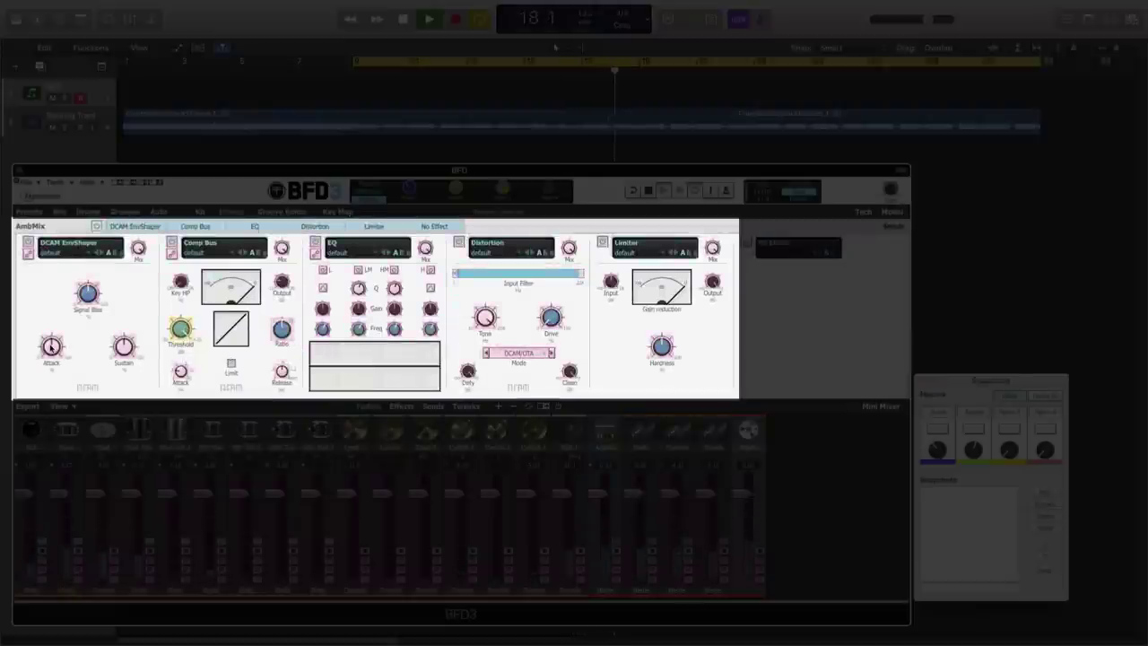
right_click(52, 346)
left_click(76, 373)
right_click(123, 345)
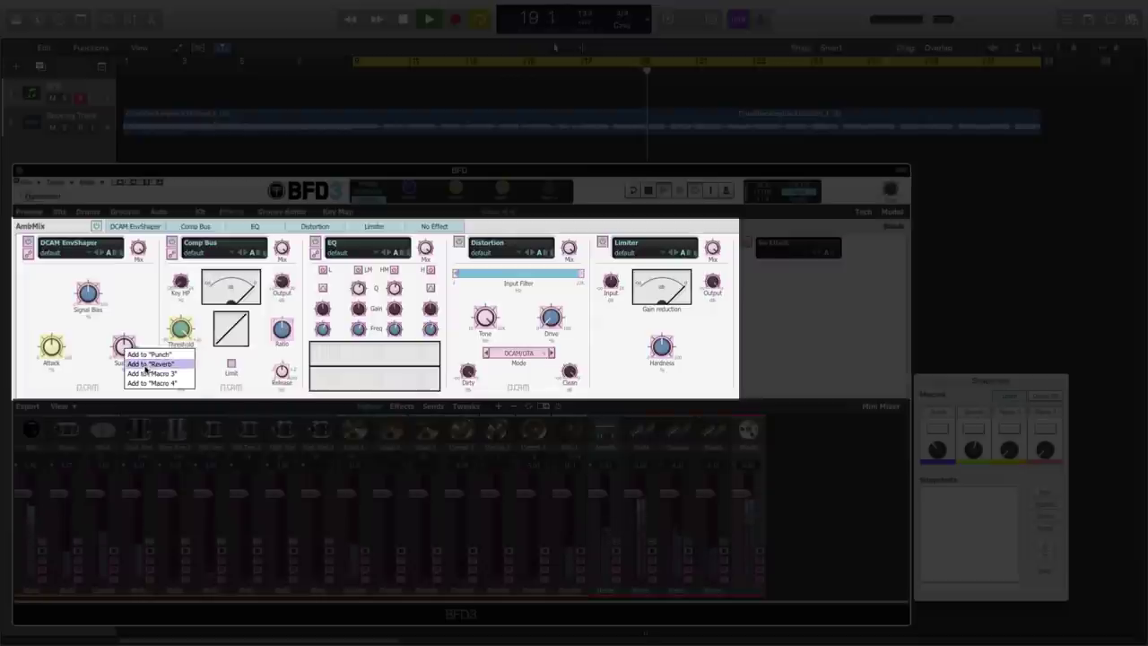
left_click(149, 374)
- Add the first four EQ knobs, starting with the low band Freq and Gain, to Macro 3
right_click(322, 329)
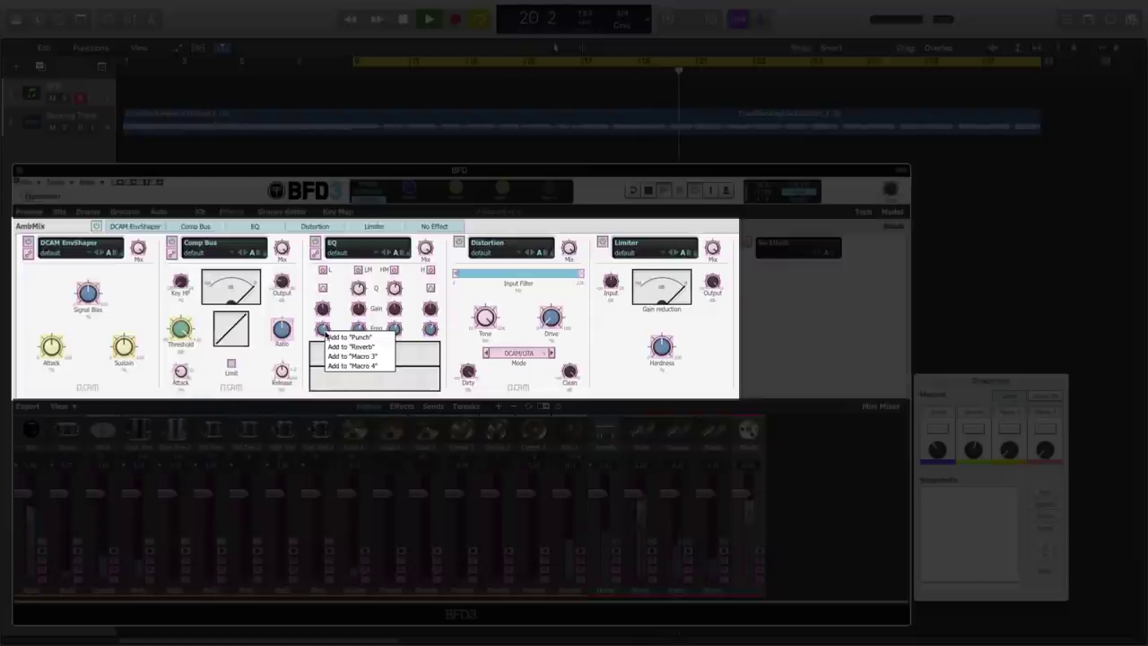
left_click(355, 367)
right_click(322, 308)
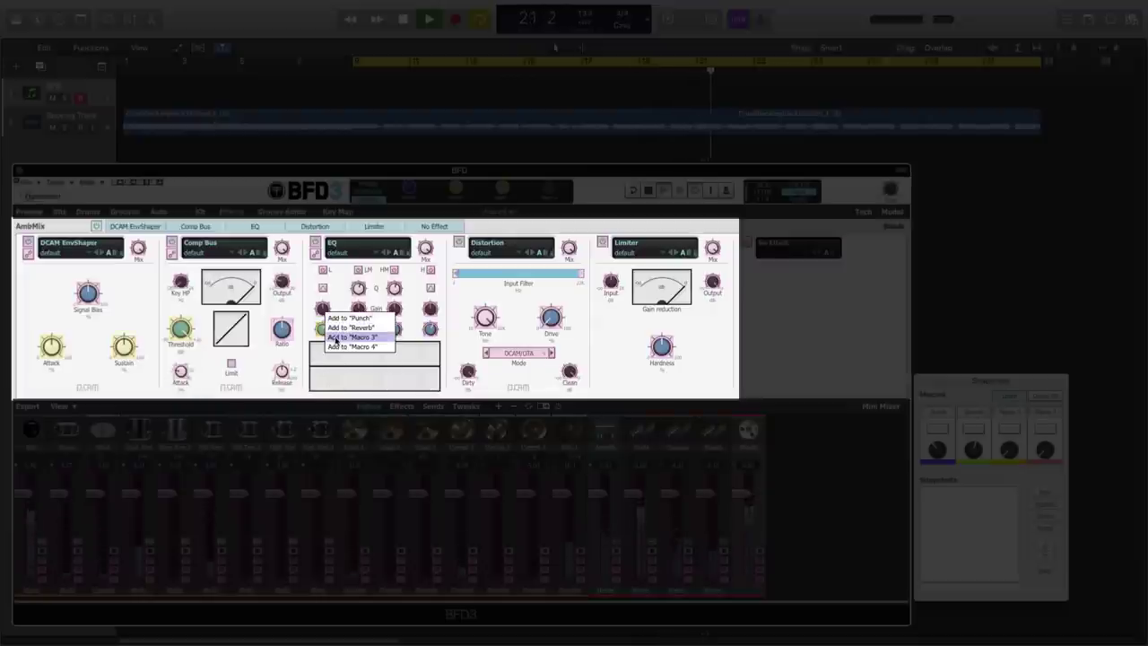
left_click(350, 336)
right_click(359, 310)
left_click(375, 334)
right_click(358, 328)
left_click(377, 363)
- Add the remaining EQ Gain and Freq knobs and the Distortion Drive knob to Macro 3
right_click(395, 310)
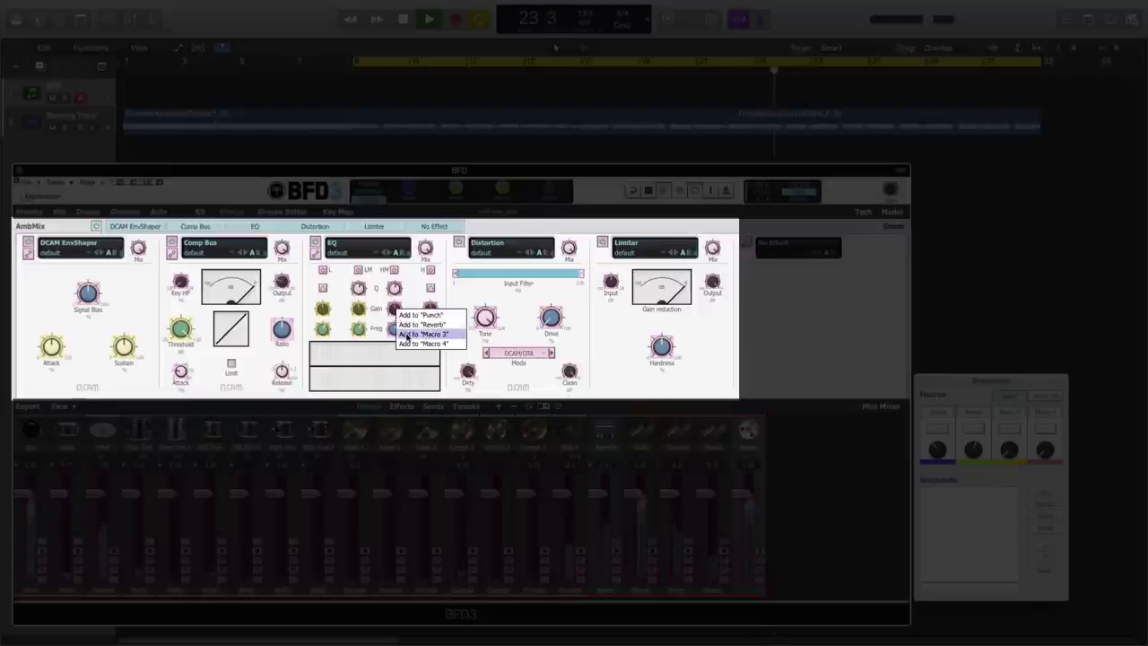
left_click(423, 334)
right_click(396, 329)
left_click(424, 356)
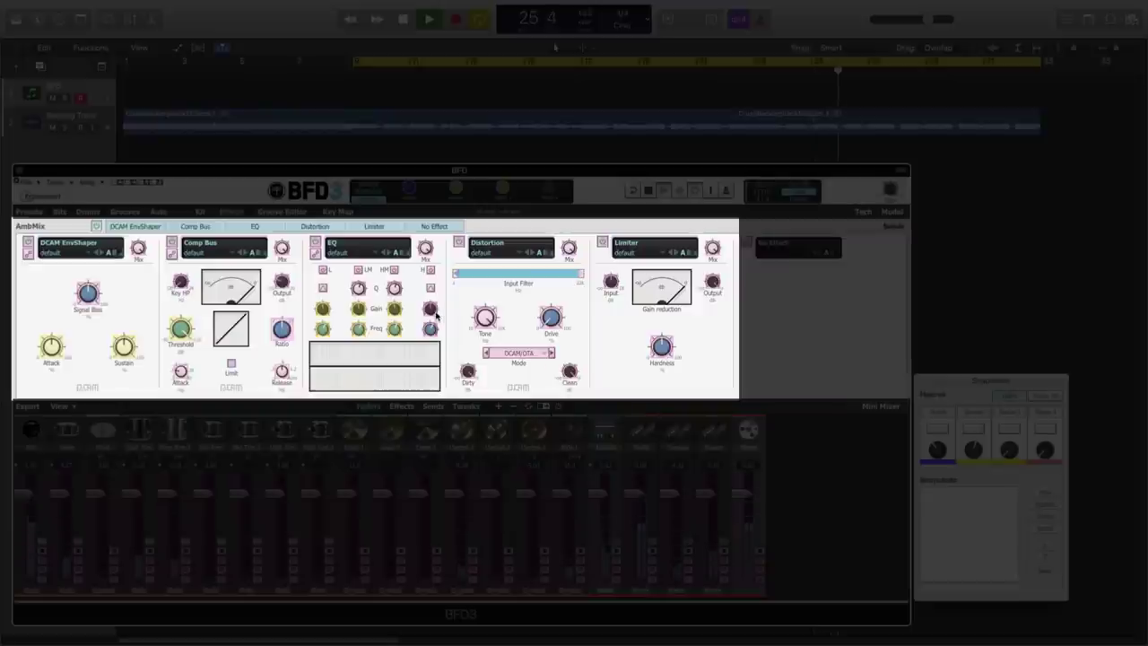
right_click(434, 311)
left_click(449, 325)
right_click(433, 330)
left_click(449, 356)
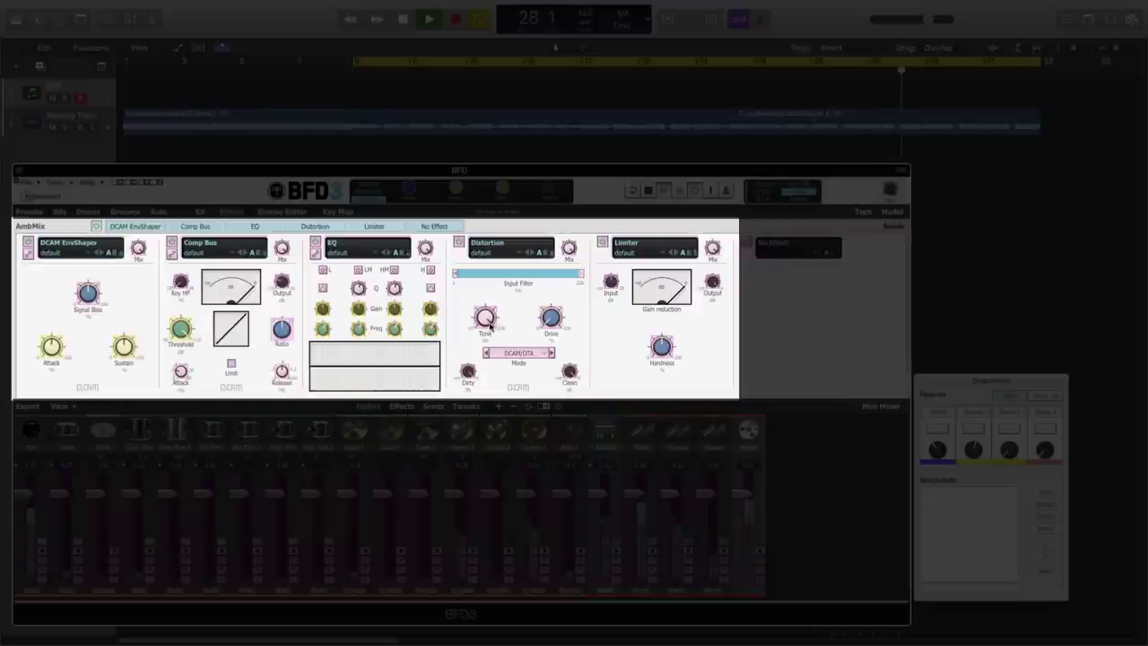
right_click(550, 319)
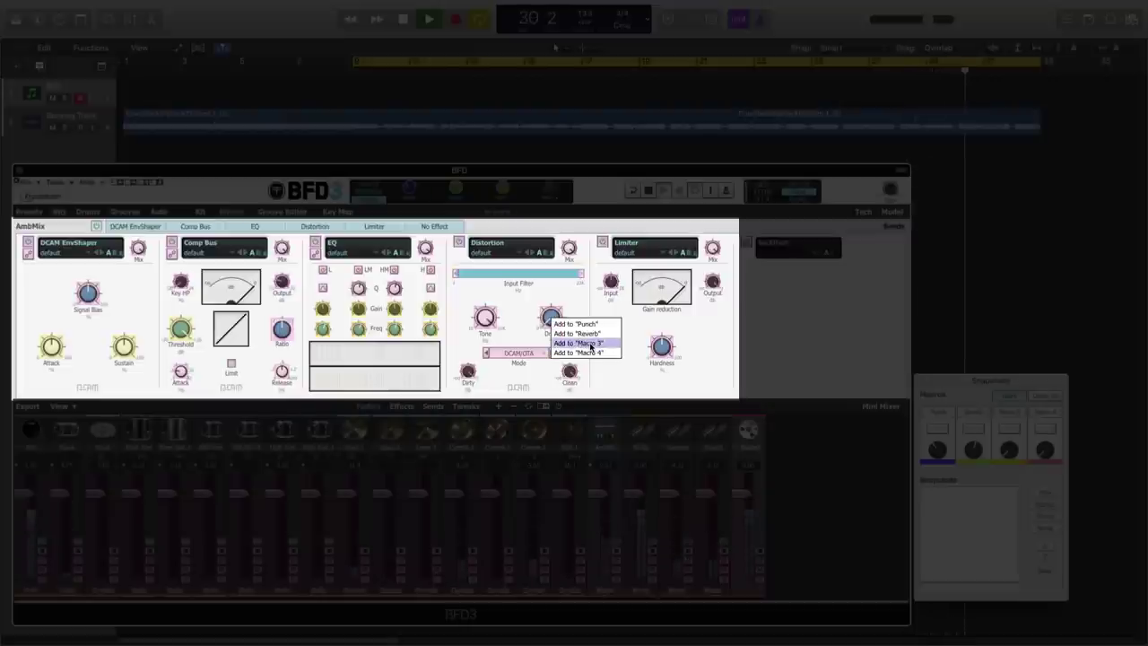
left_click(579, 343)
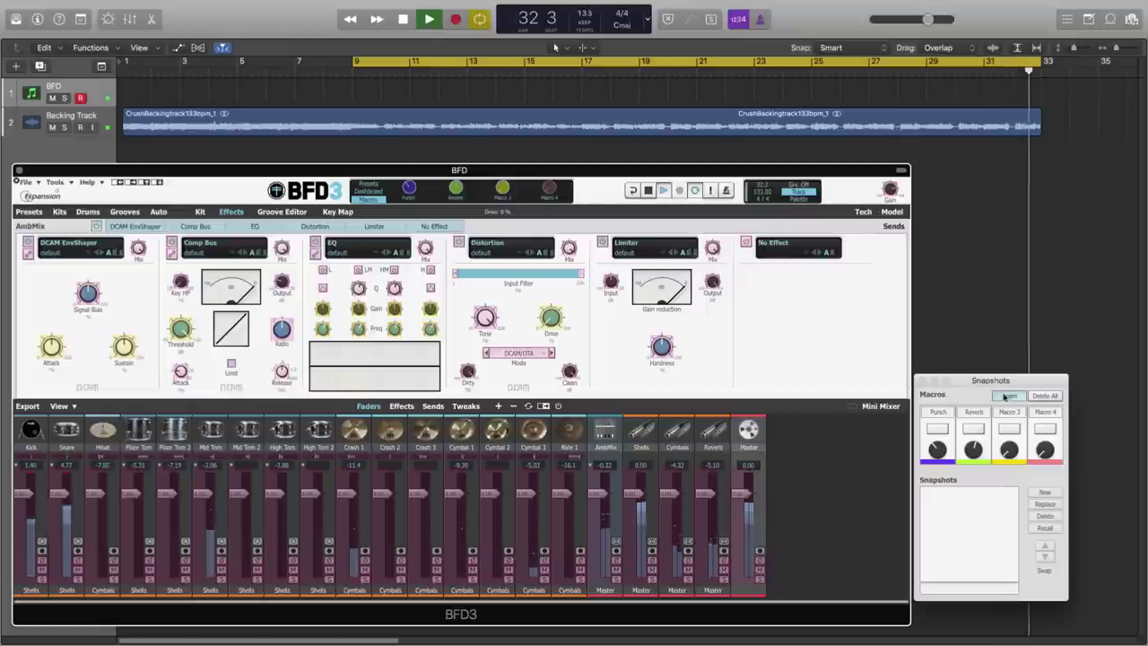
- Store two Macro 3 snapshots around a lowered compressor threshold, then sweep the Macro 3 knob to test
left_click(1009, 395)
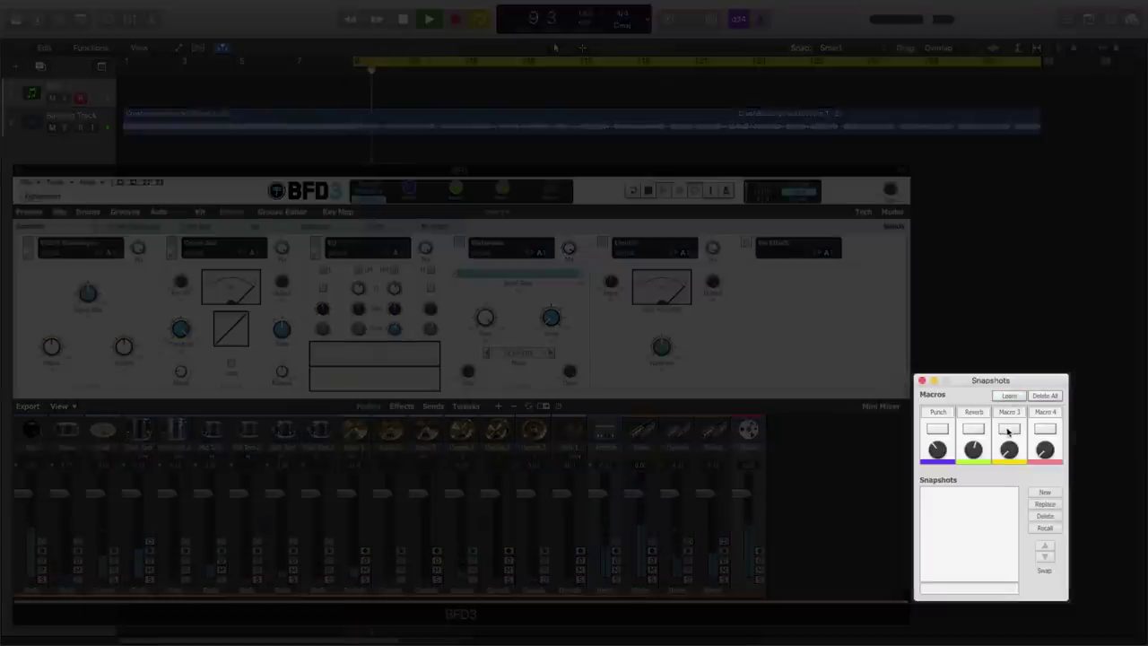
left_click(1008, 429)
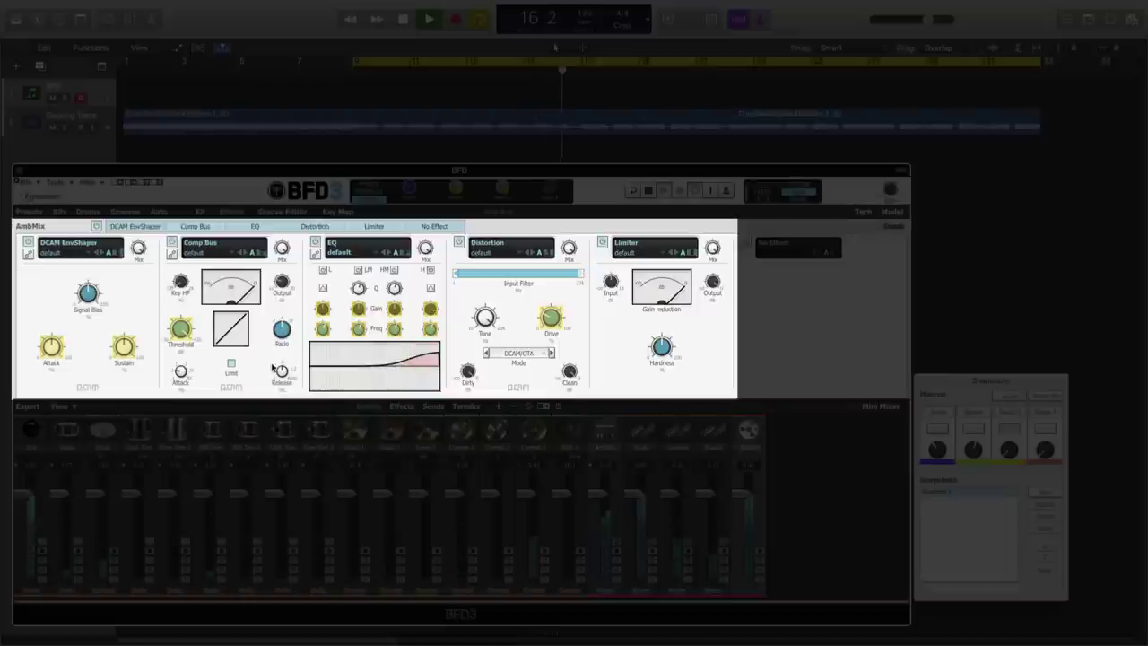
left_click_drag(185, 339, 186, 361)
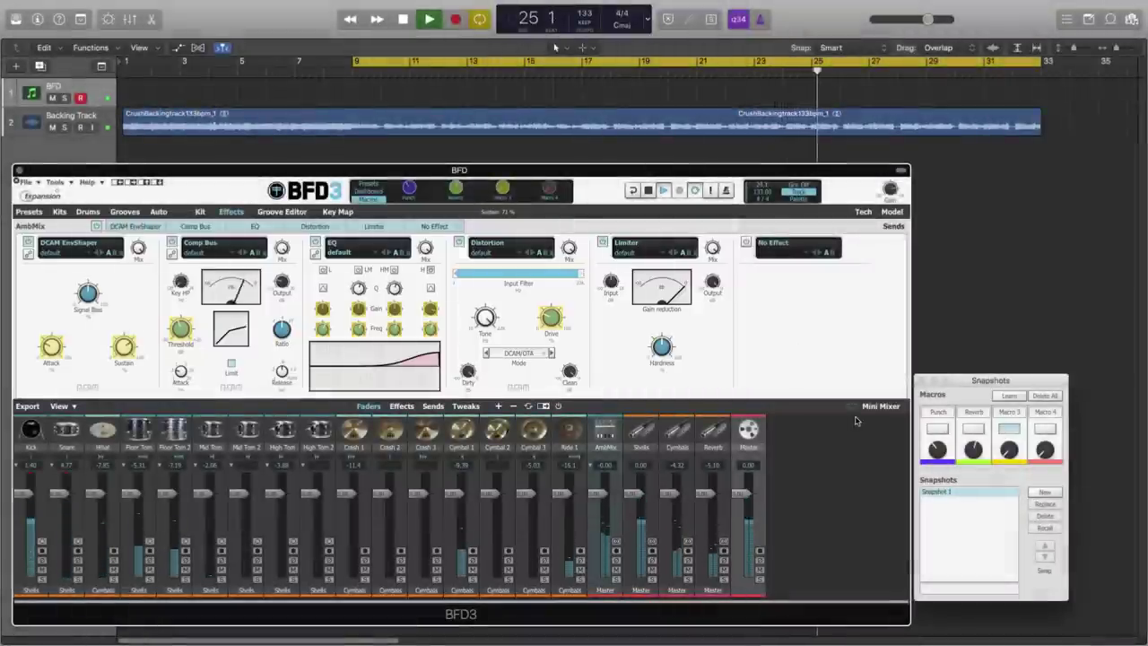
left_click(1044, 493)
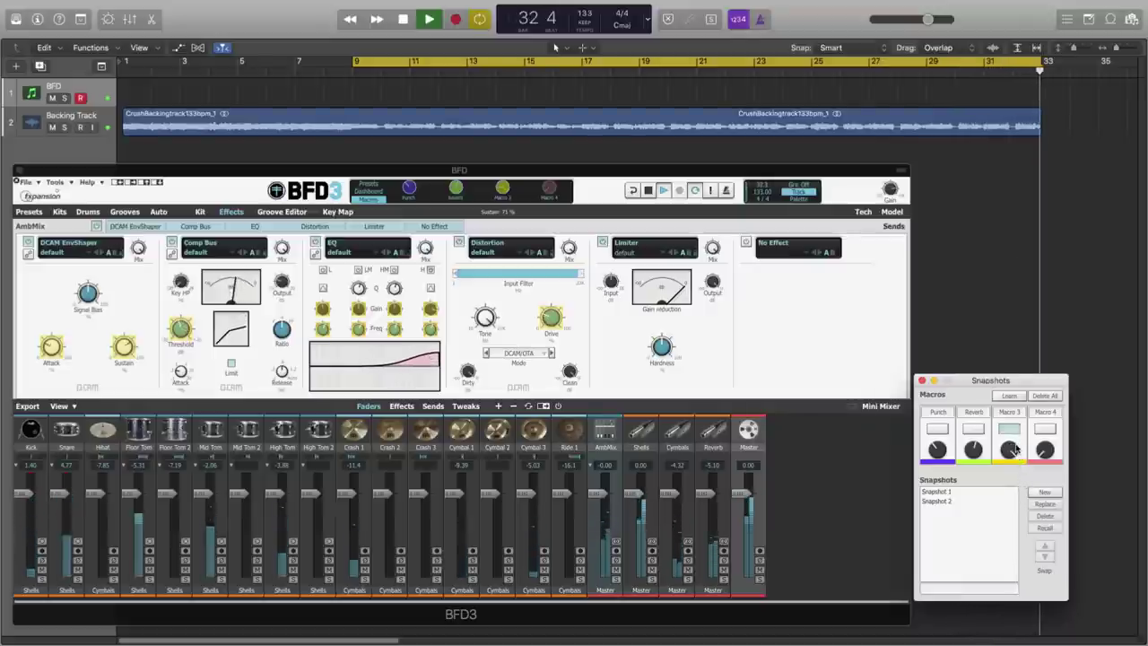
left_click_drag(1016, 453, 1010, 562)
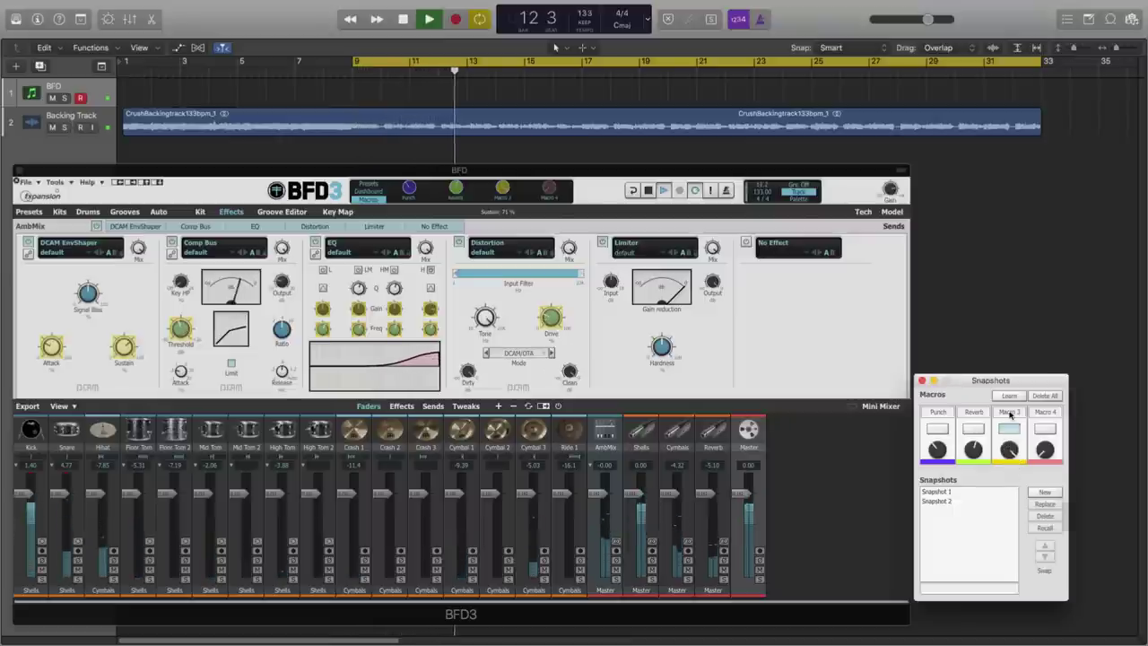
- Rename Macro 3 to Ambience and its two snapshots to Raw and Pumping
double_click(1010, 413)
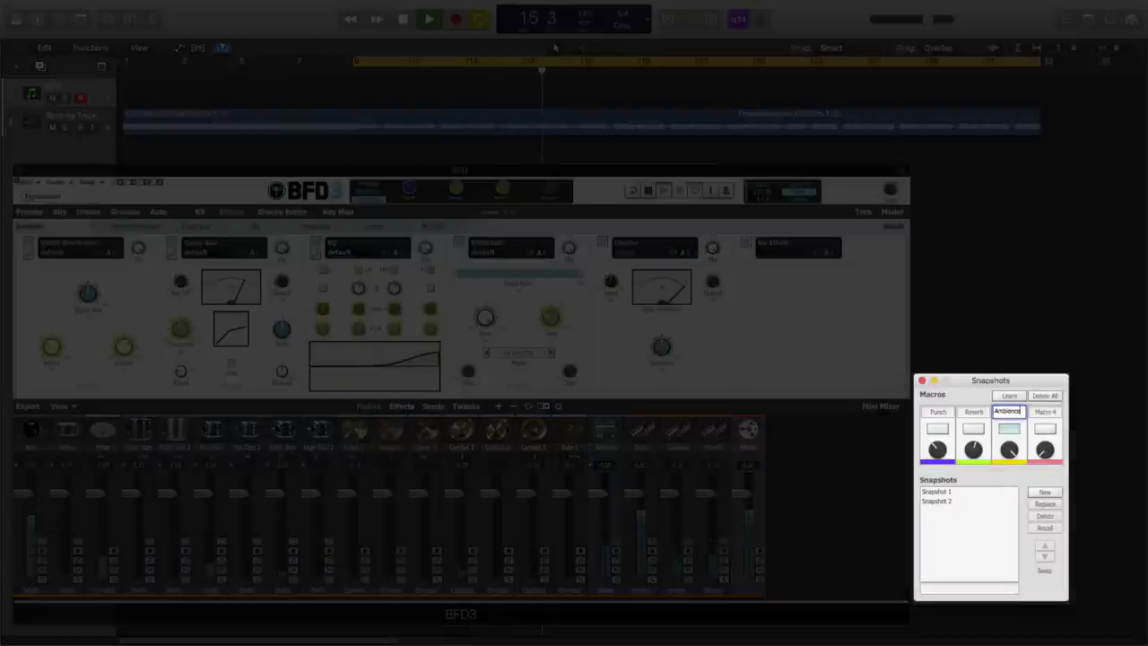
left_click(946, 492)
double_click(968, 588)
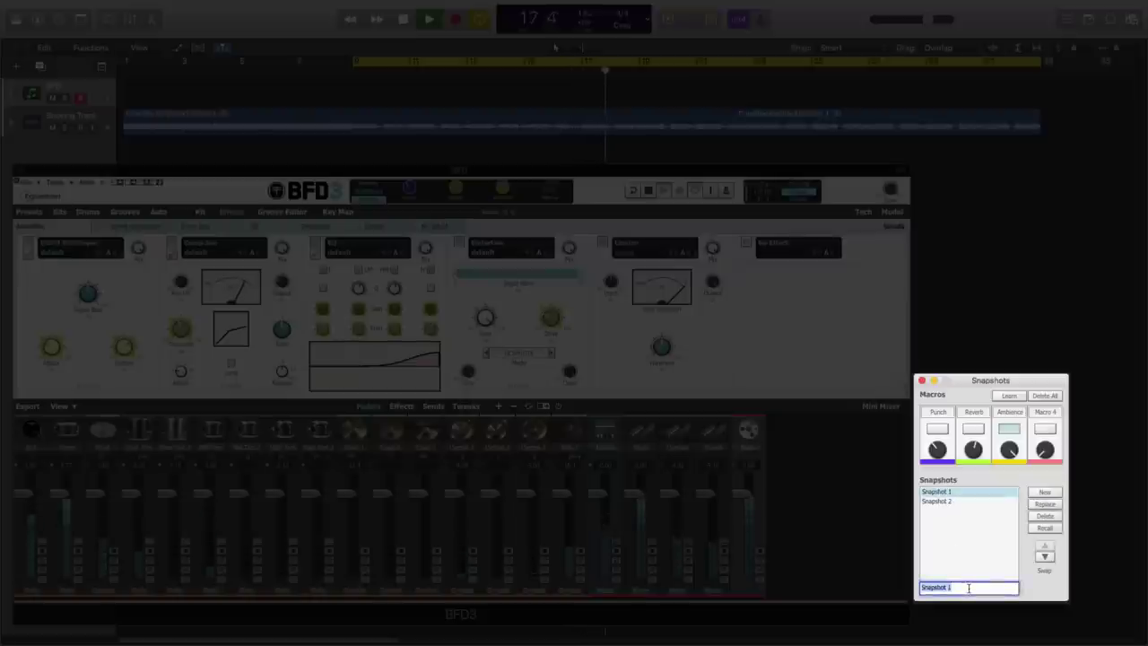
type("Raw")
key("Return")
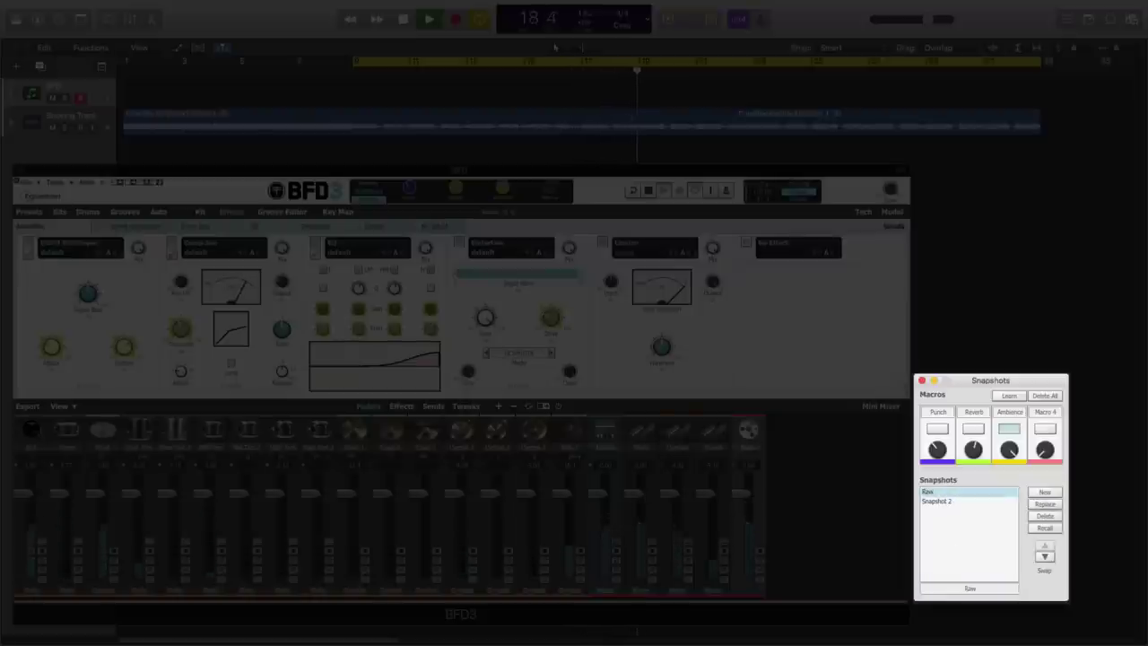
left_click(955, 502)
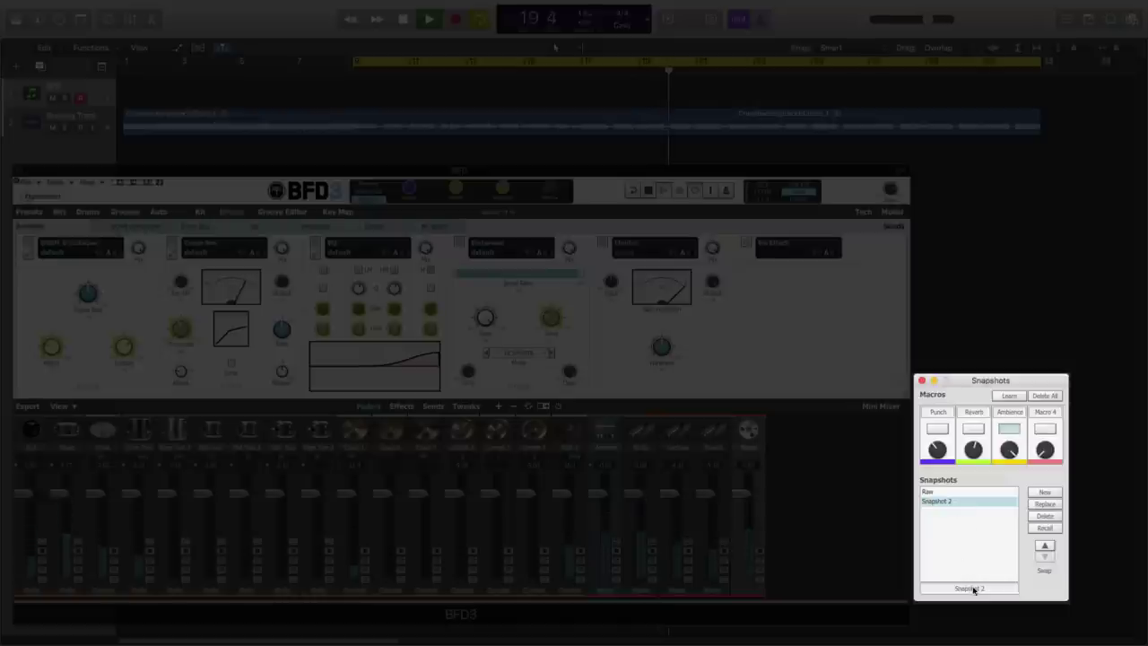
double_click(971, 589)
type("Pun")
key("Return")
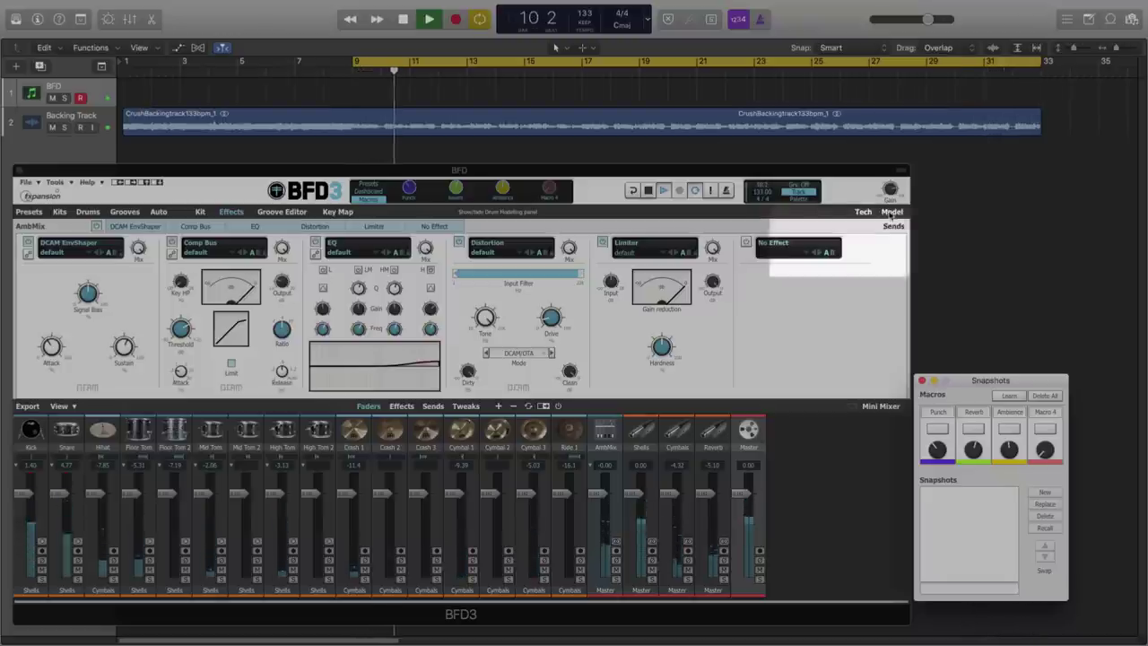
- Show the drum modelling controls and add Floor Tom and Floor Tom 2 Damping Amount to Macro 4
left_click(891, 212)
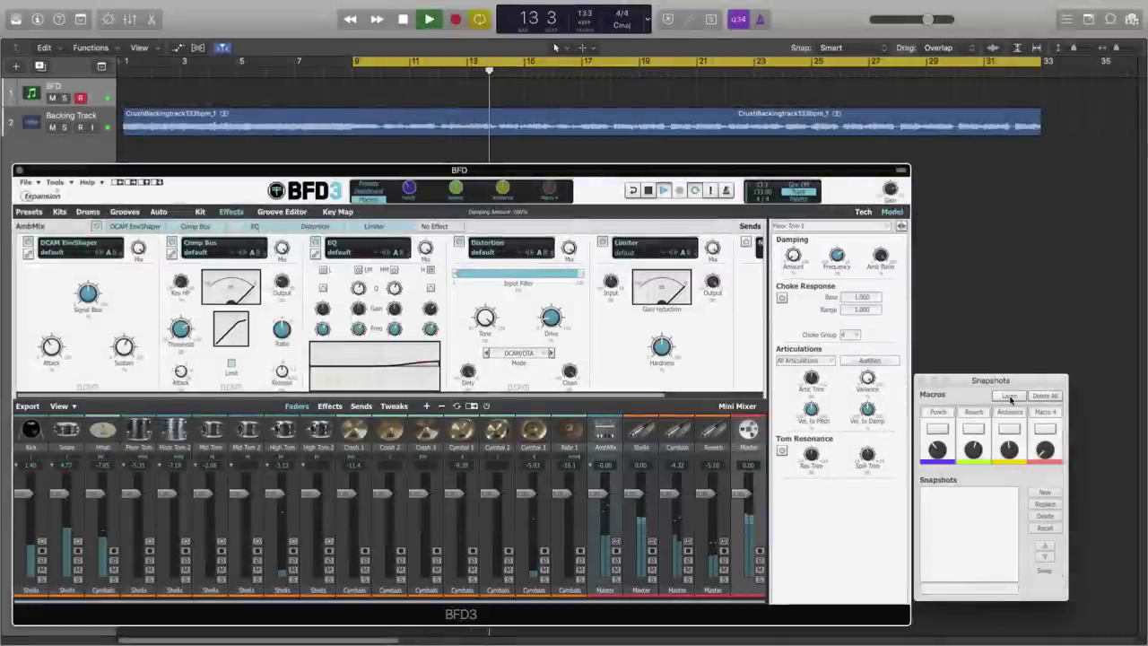
left_click(1010, 397)
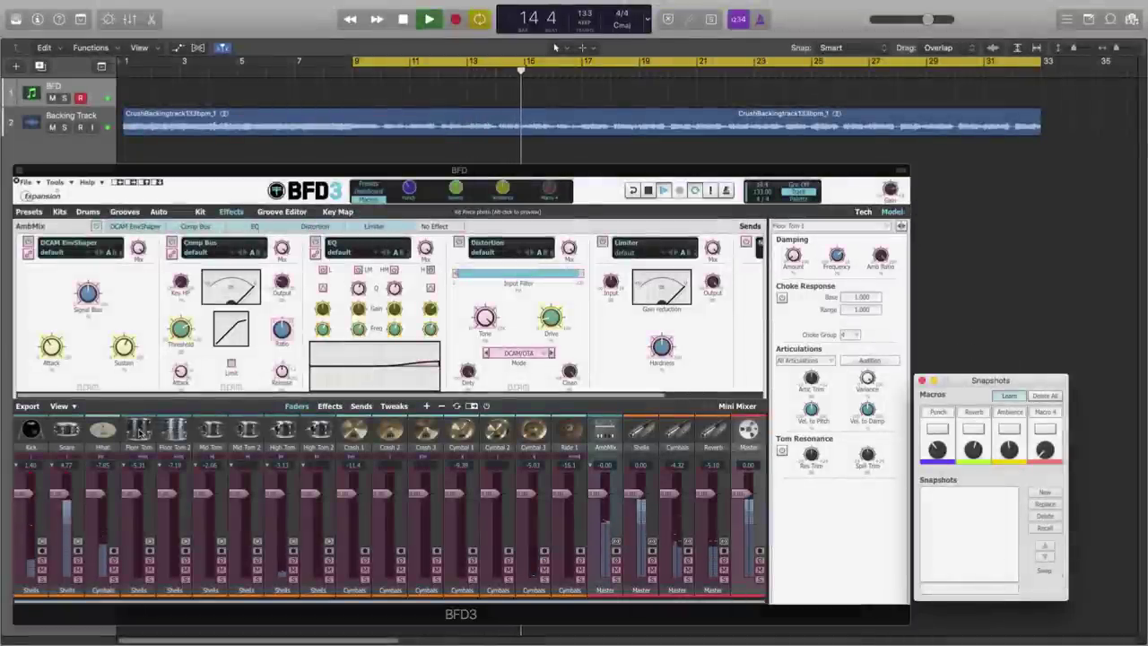
left_click(793, 256)
left_click(820, 290)
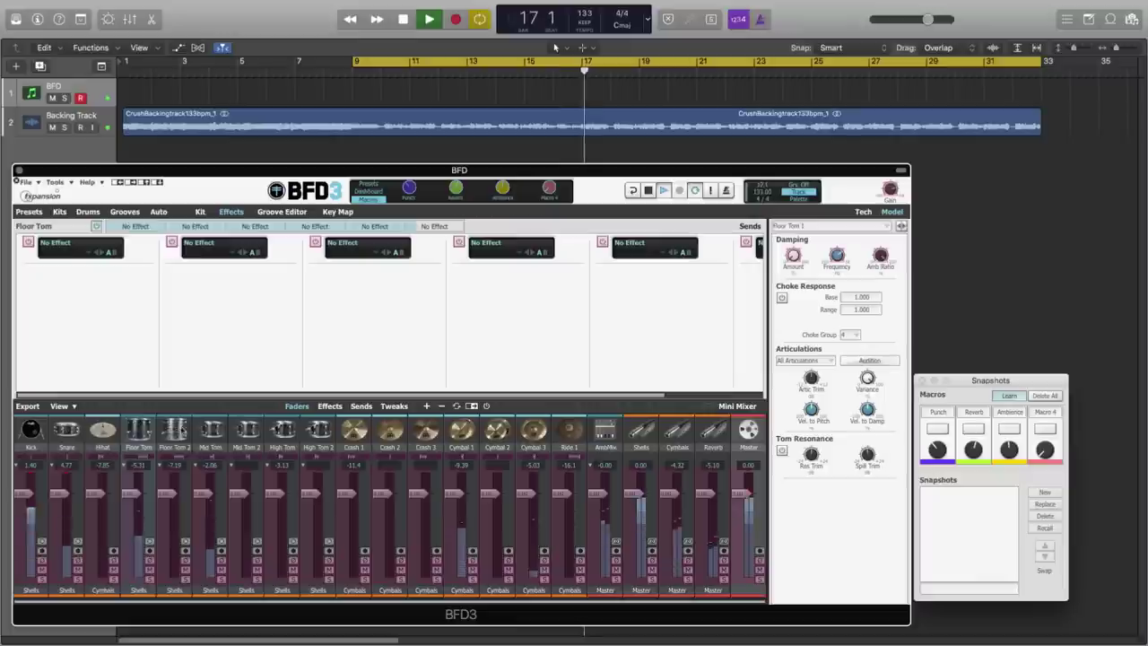
left_click(793, 256)
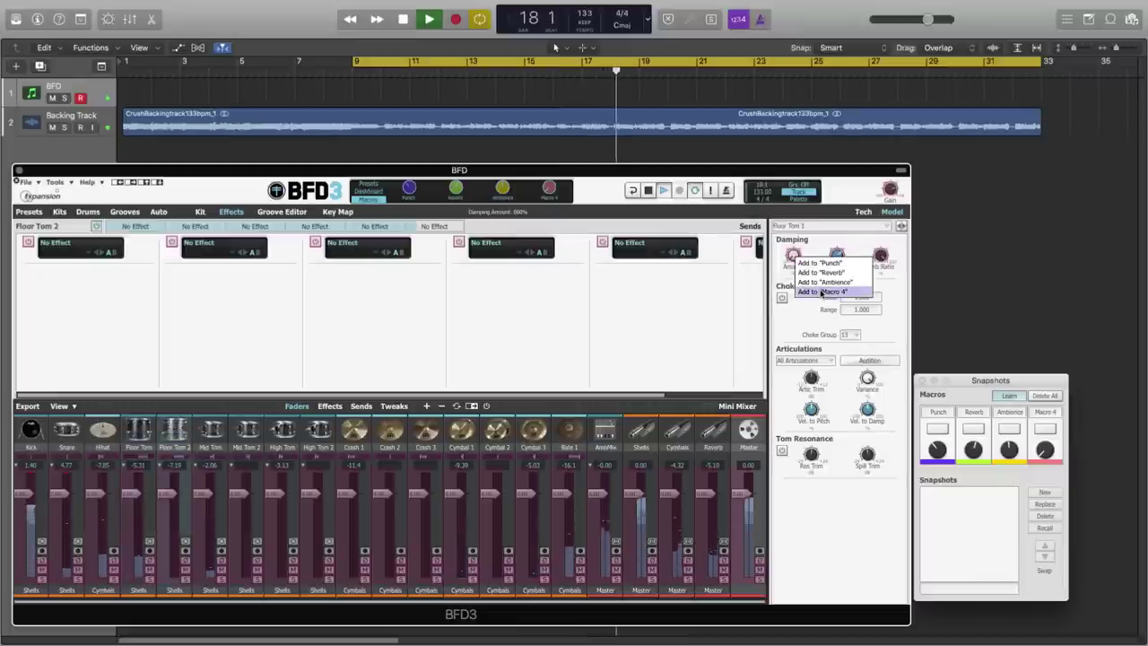
left_click(822, 291)
- Add the Damping Amount of Mid Tom, Mid Tom 2, High Tom and High Tom 2 to Macro 4
left_click(205, 435)
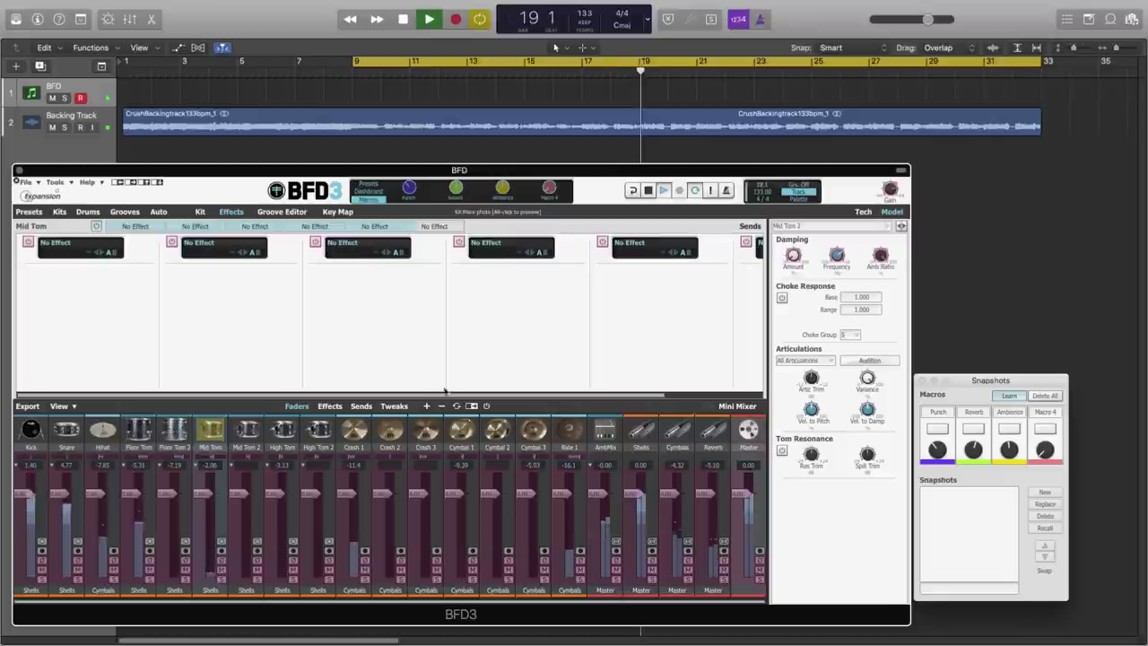
left_click(793, 255)
left_click(798, 292)
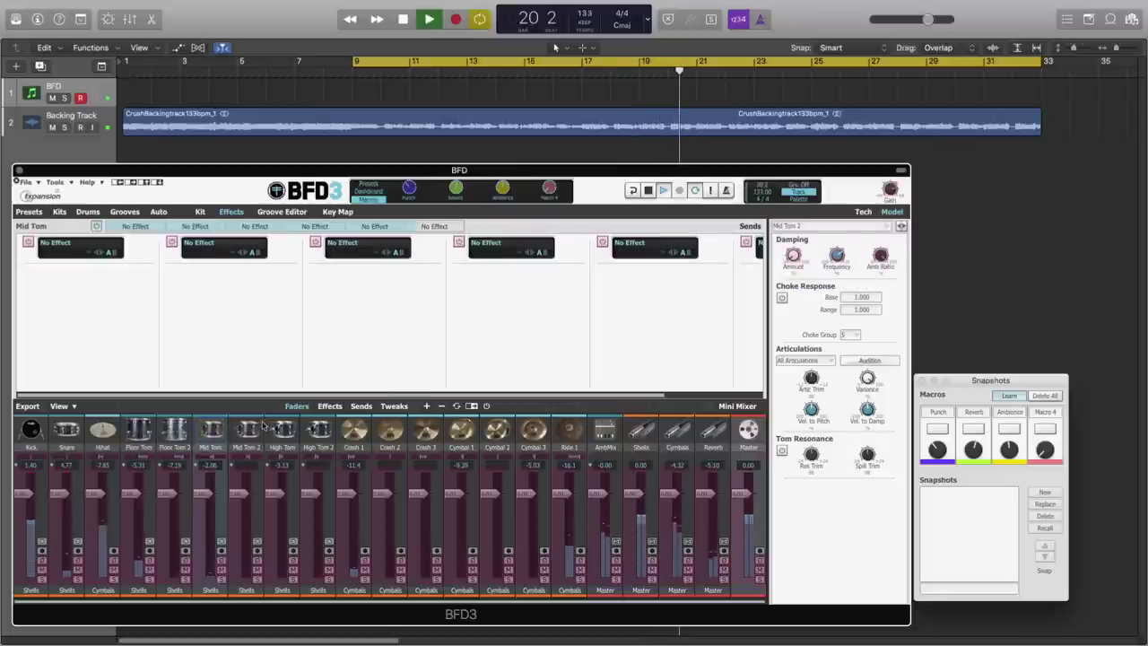
left_click(793, 255)
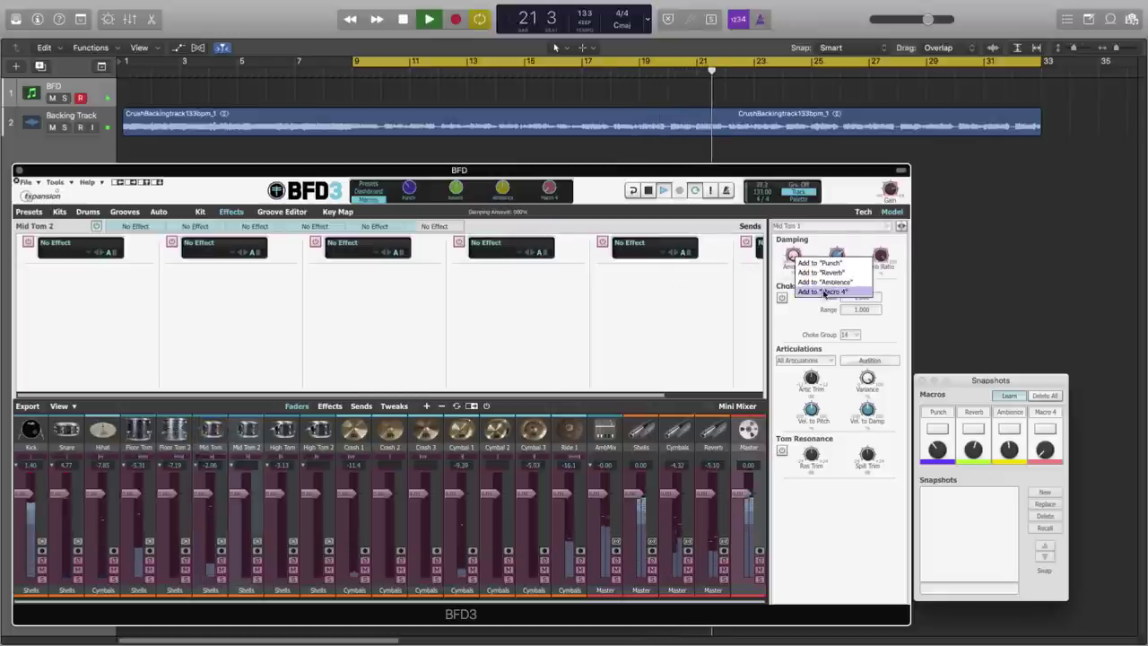
left_click(800, 293)
left_click(281, 432)
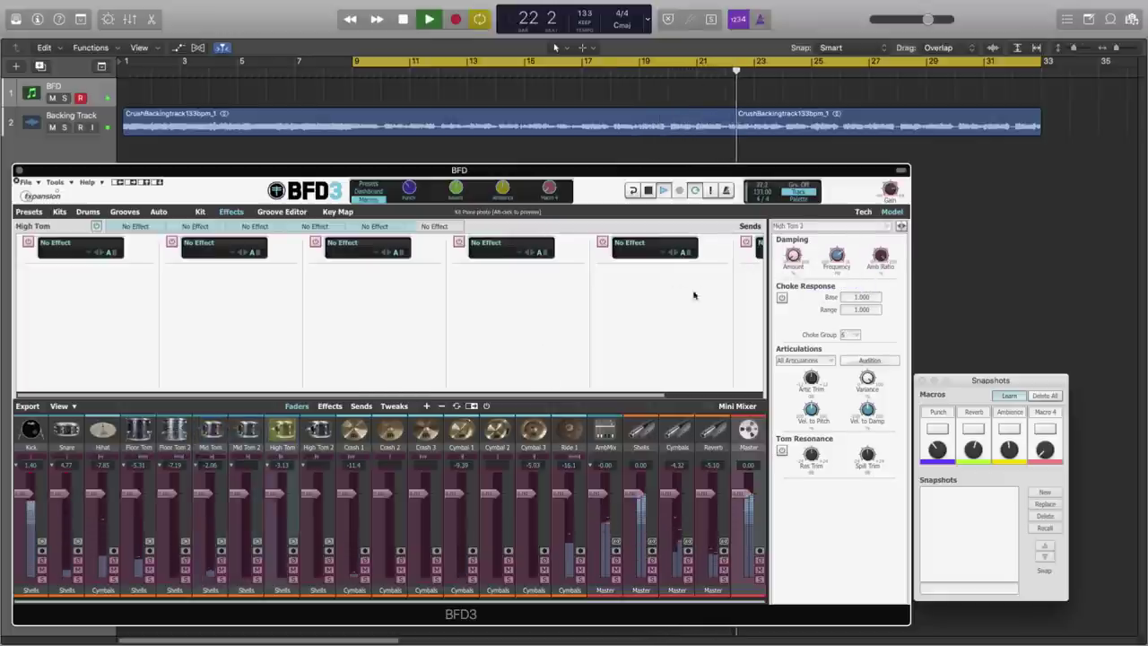
left_click(793, 255)
left_click(800, 293)
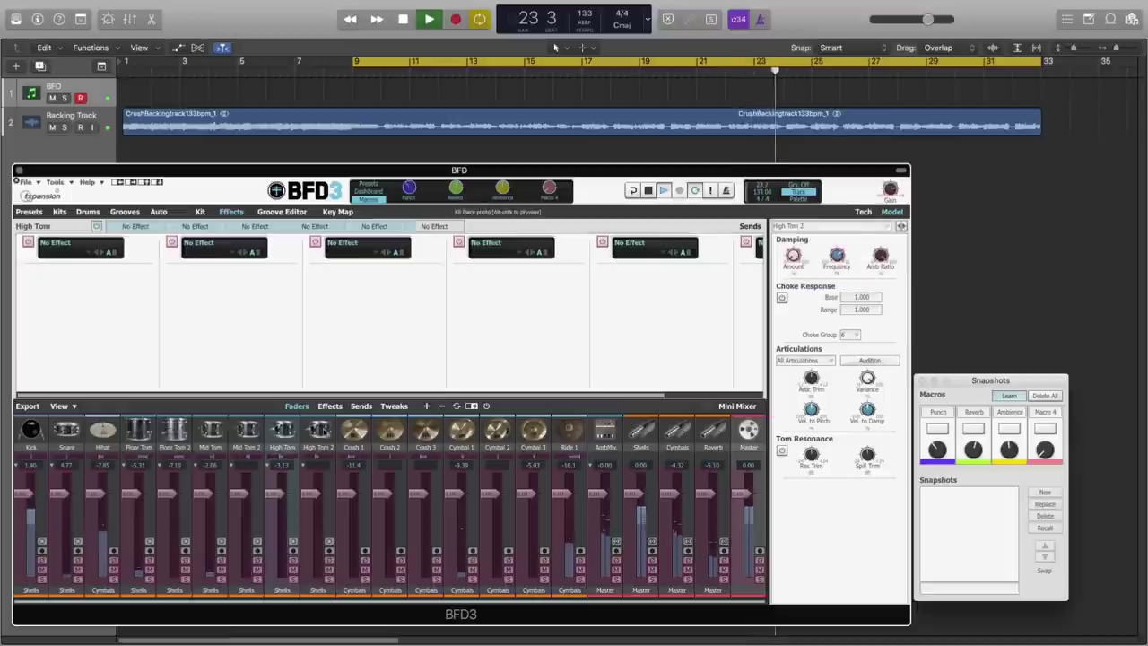
left_click(319, 433)
left_click(793, 255)
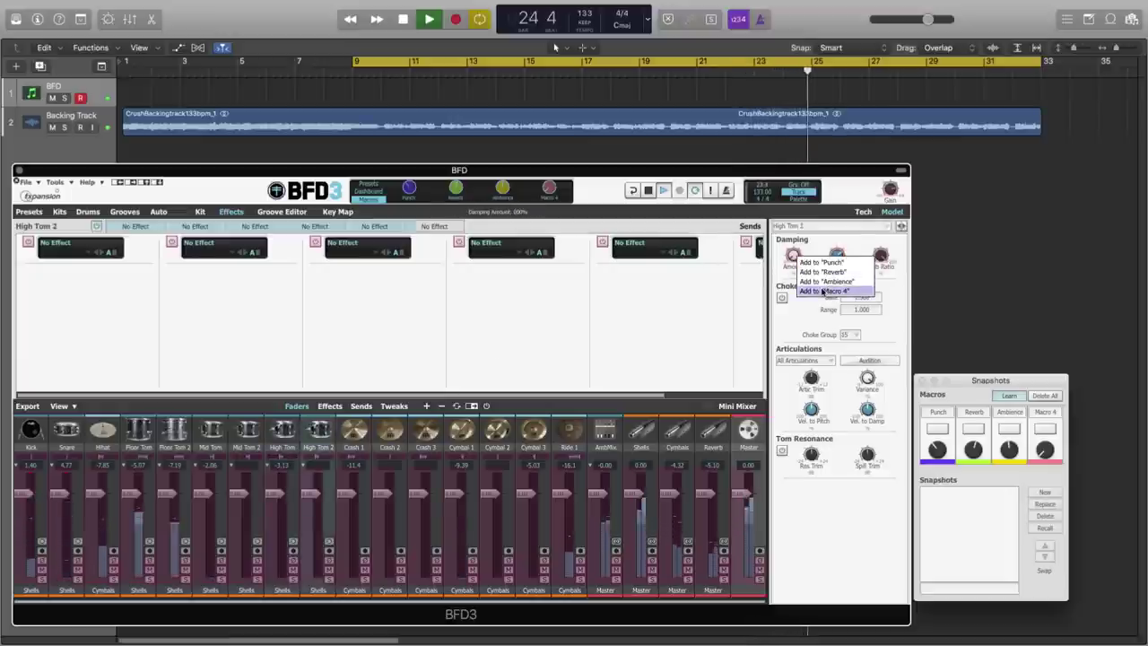
left_click(822, 291)
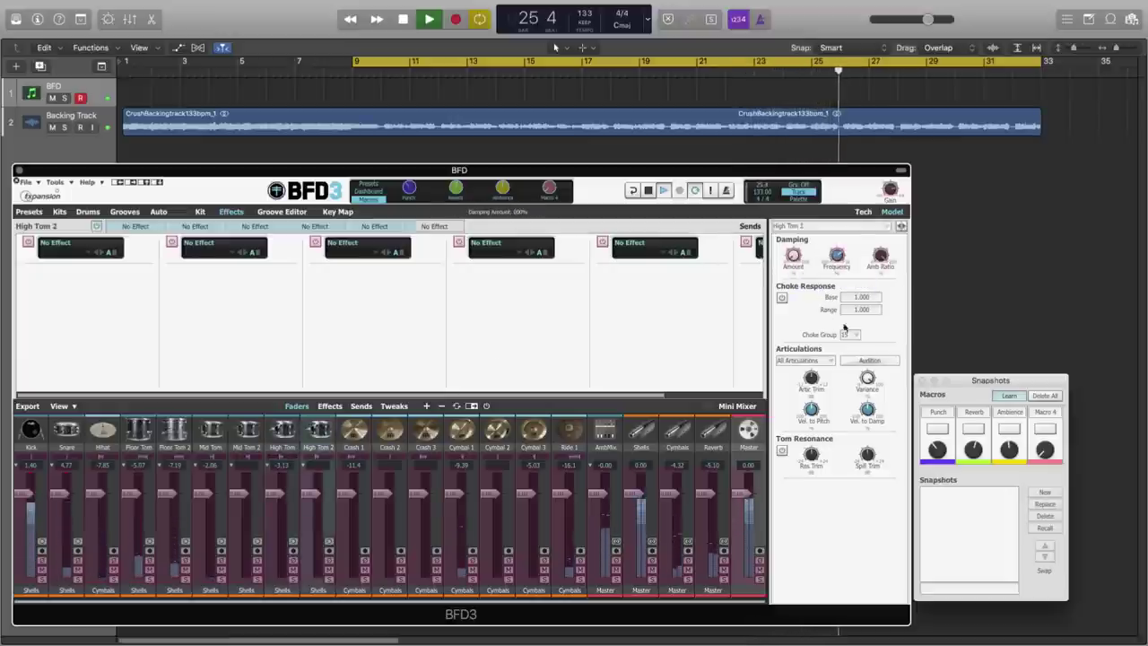
- Start Macro 4 snapshot capture, then select Floor Tom, Floor Tom 2 and High Tom to adjust damping
left_click(1013, 398)
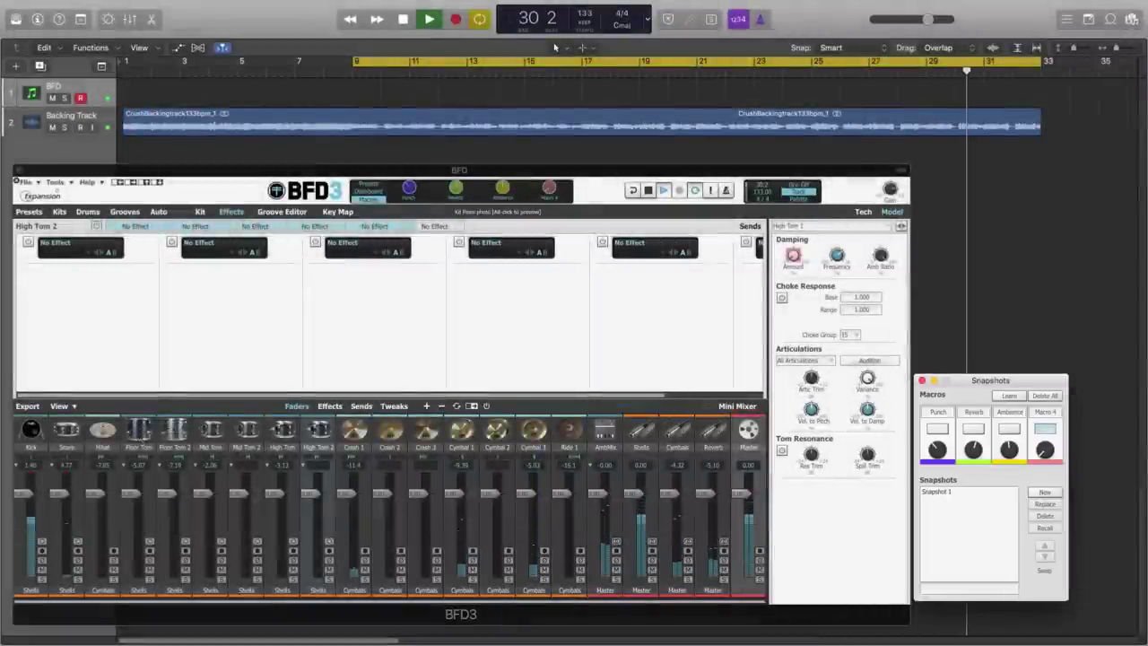
left_click(141, 435)
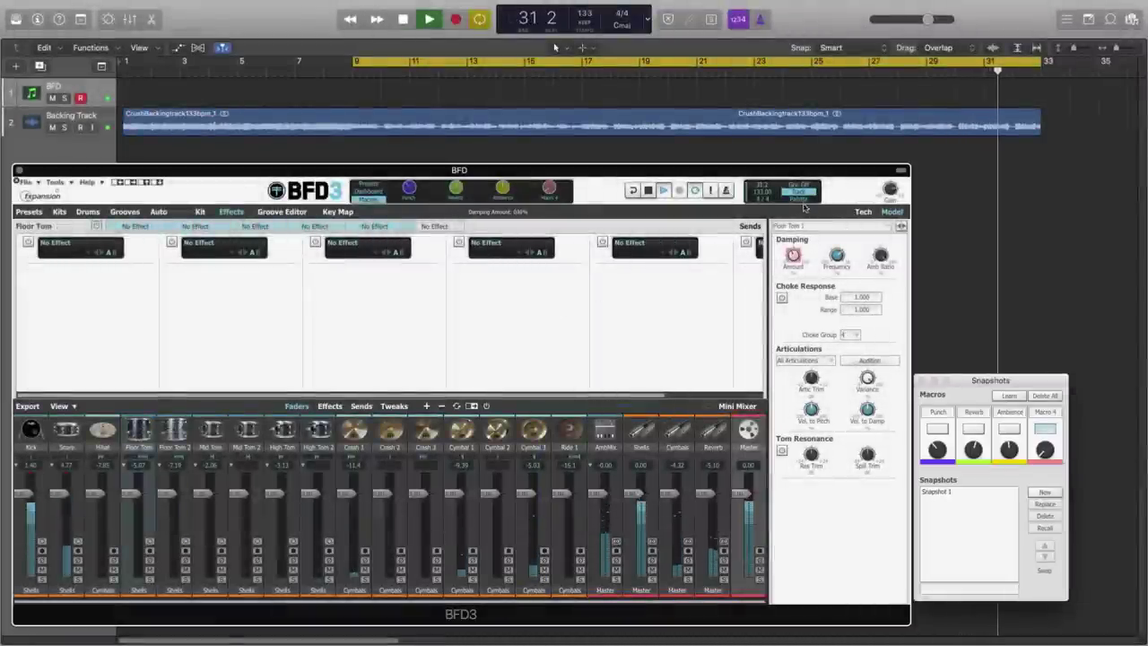
left_click(175, 432)
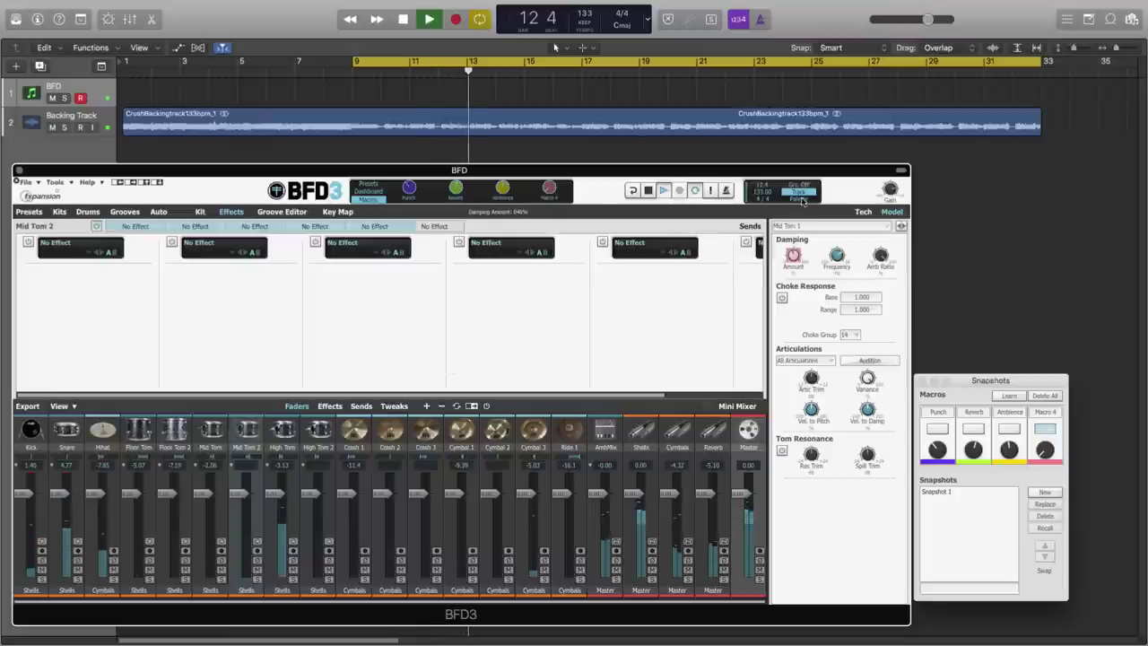
left_click(283, 430)
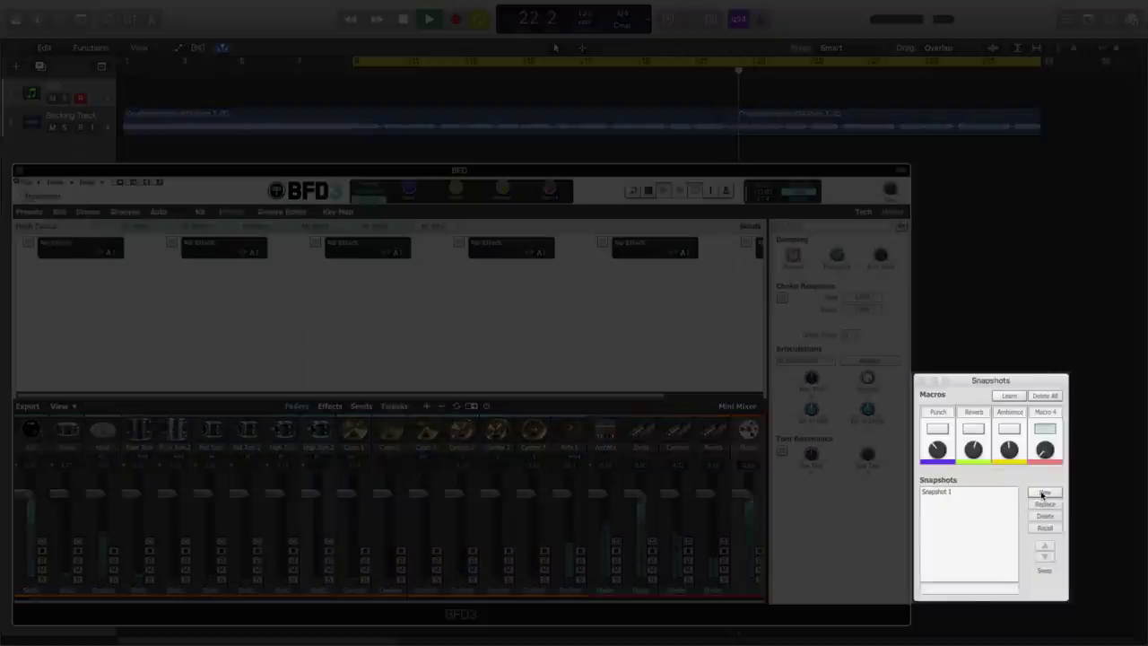
left_click(1042, 495)
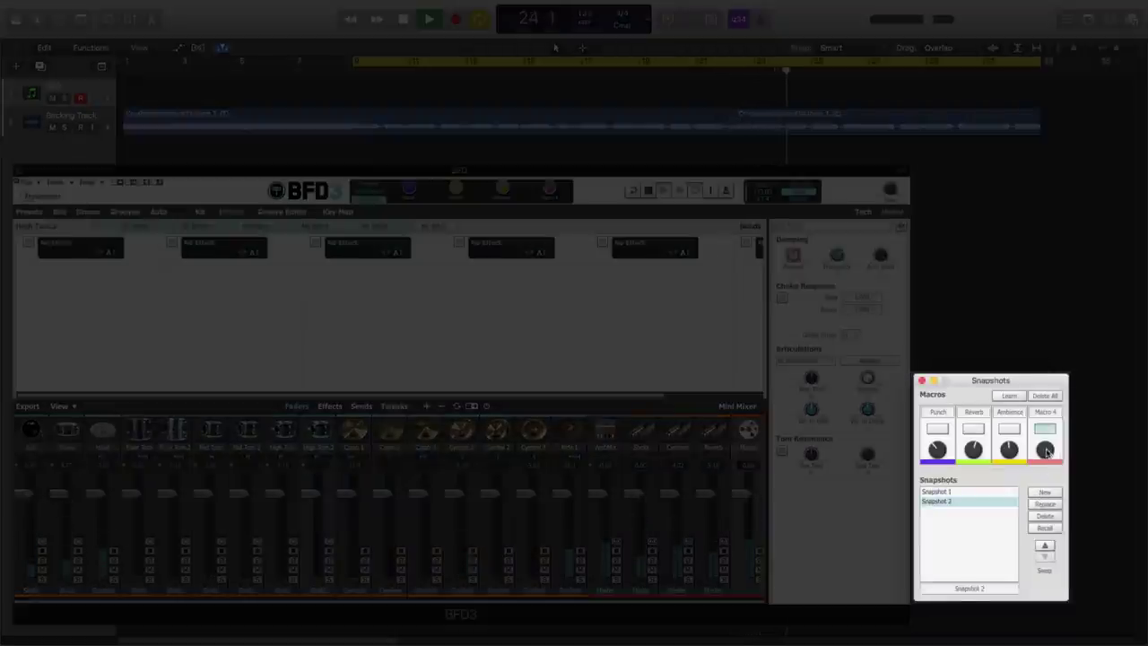
left_click_drag(1046, 453, 1047, 460)
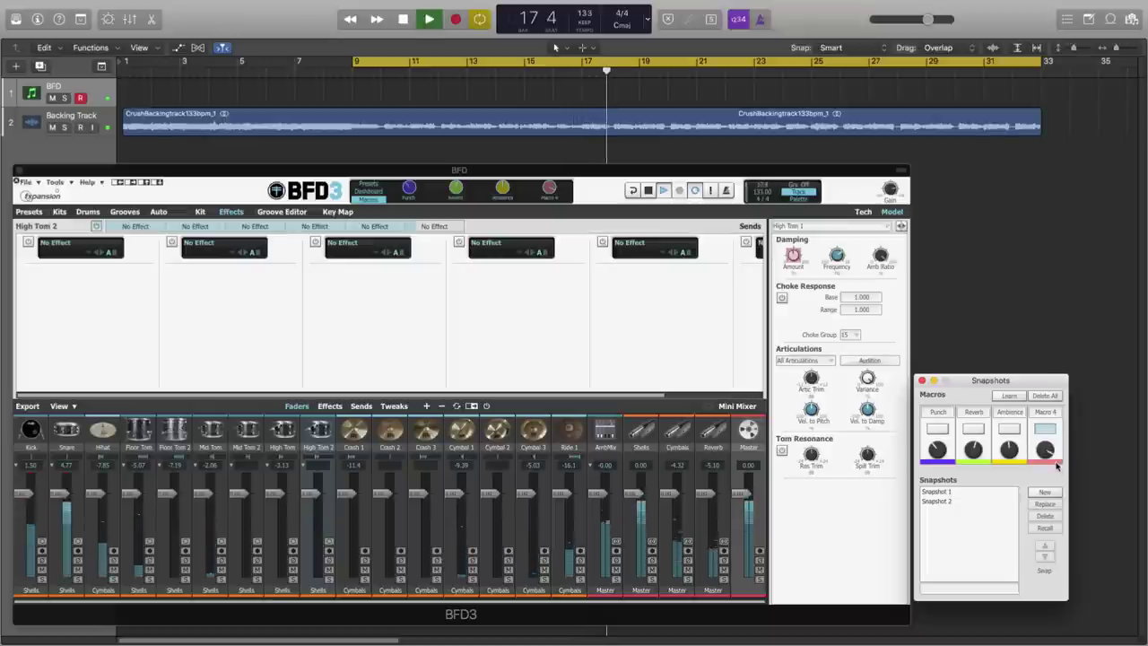
- Rename Macro 4 to Toms and its first snapshot to Full Decay
double_click(1051, 413)
type("toms")
key("Return")
left_click(949, 496)
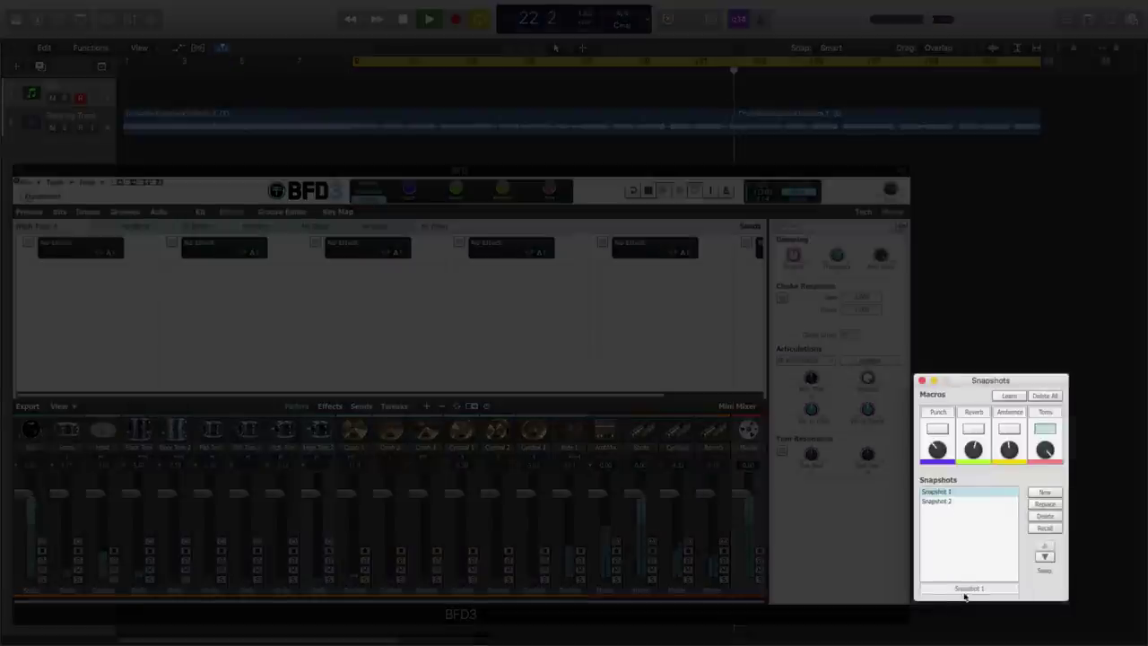
left_click(970, 587)
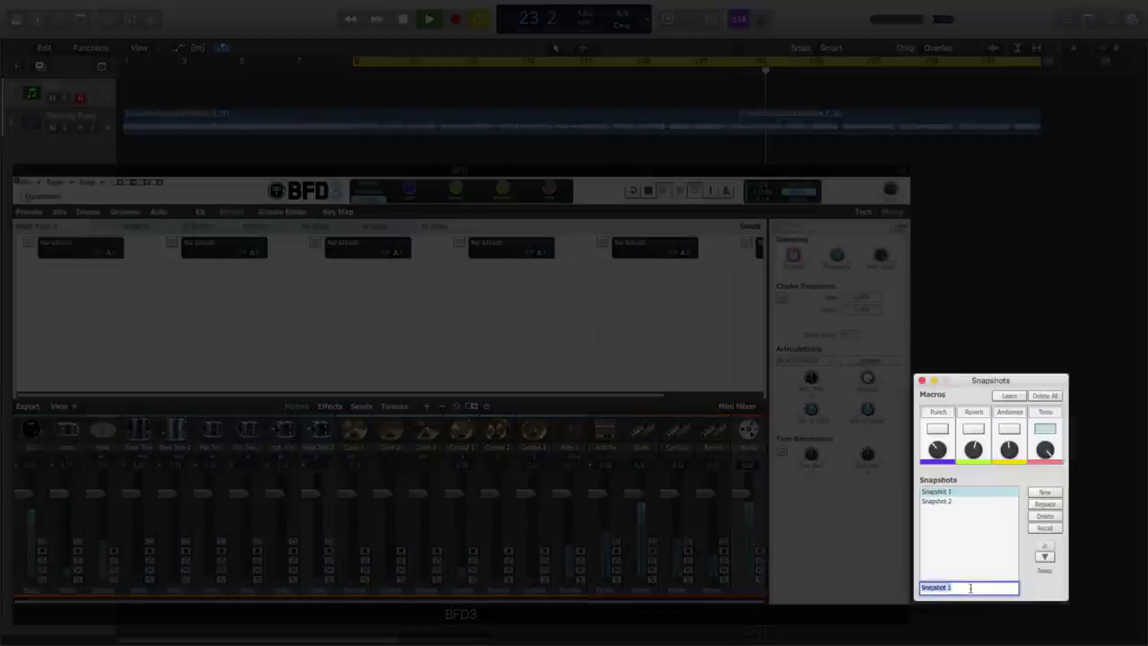
type("full De")
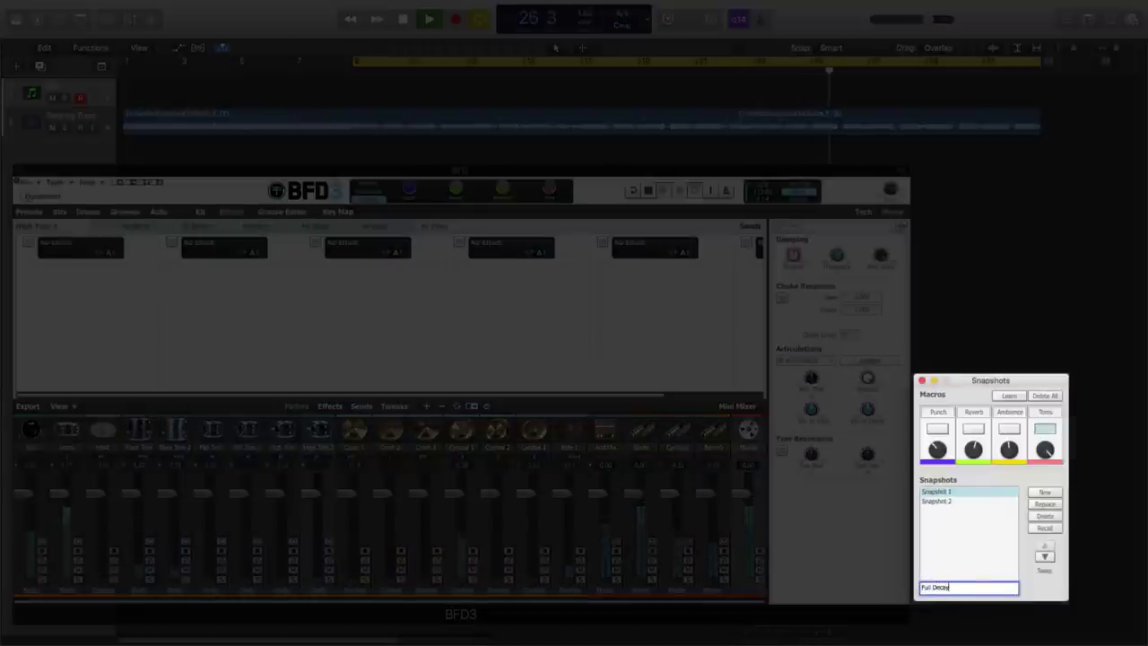
key("Return")
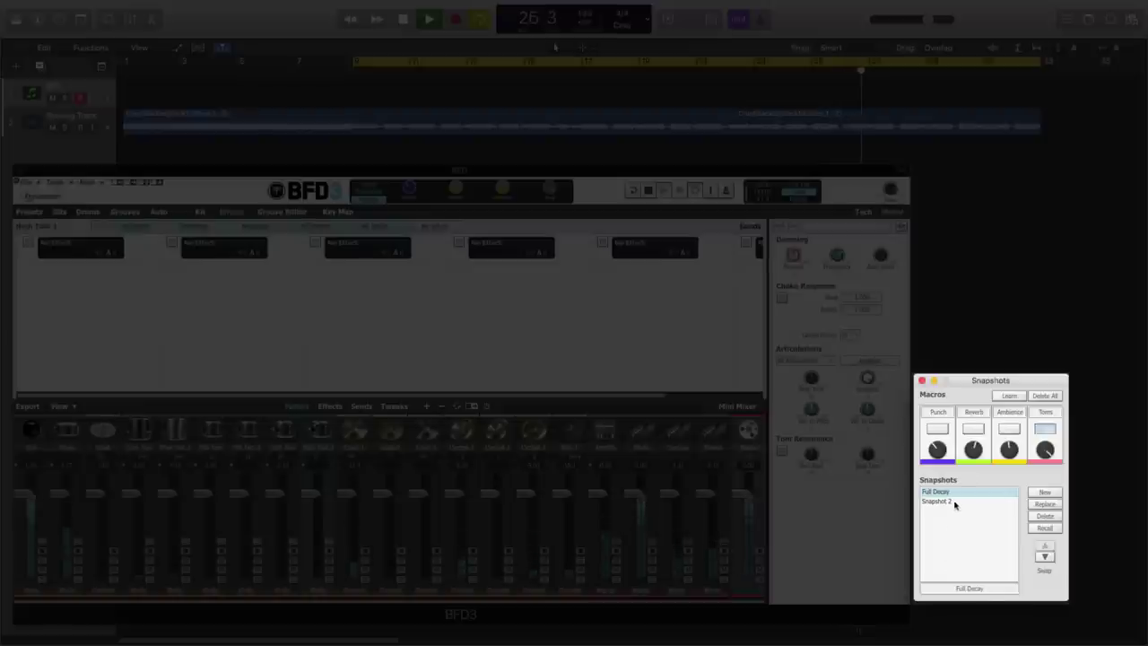
- Rename the second snapshot to Half Decay and deselect the Toms macro
left_click(950, 502)
left_click(963, 588)
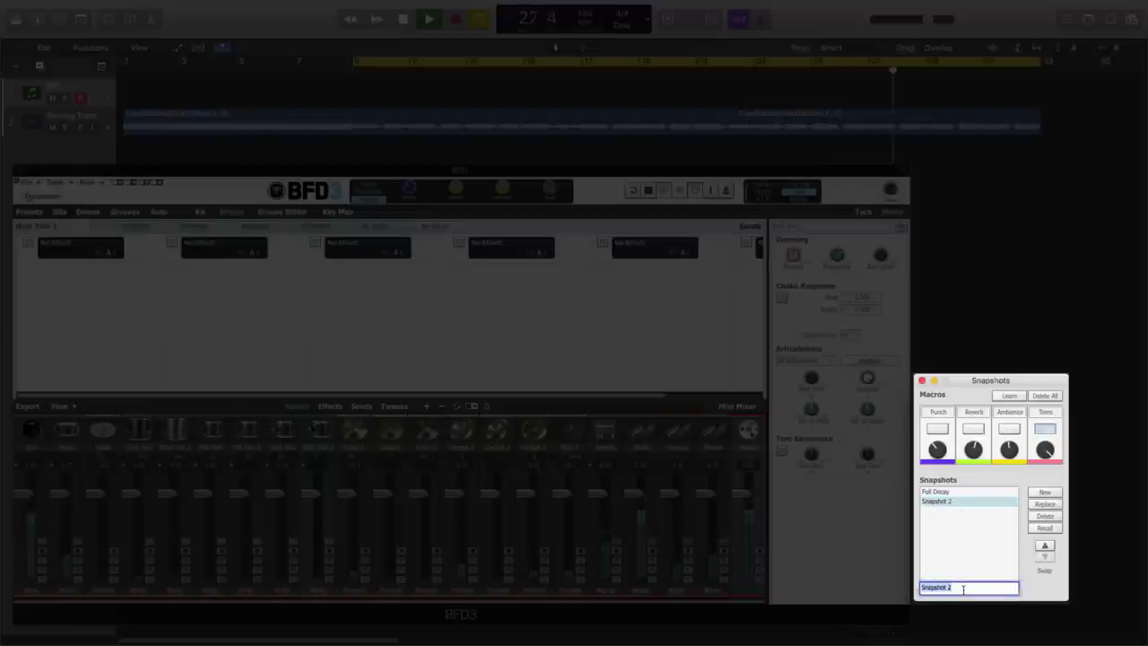
type("Half Deca")
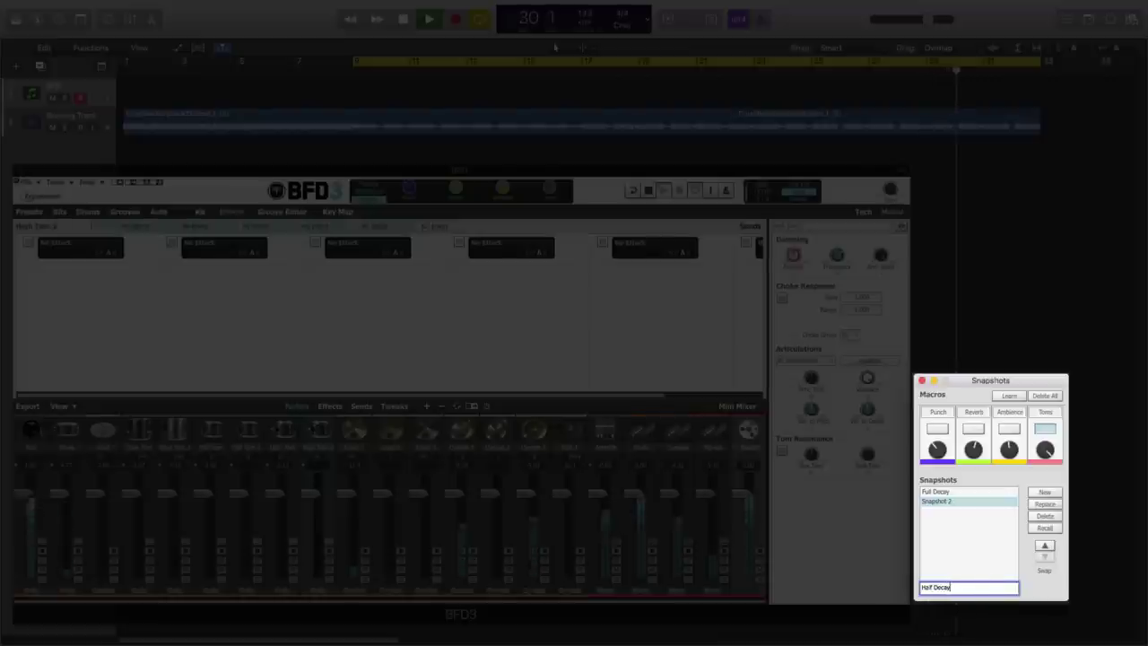
type("y")
key("Return")
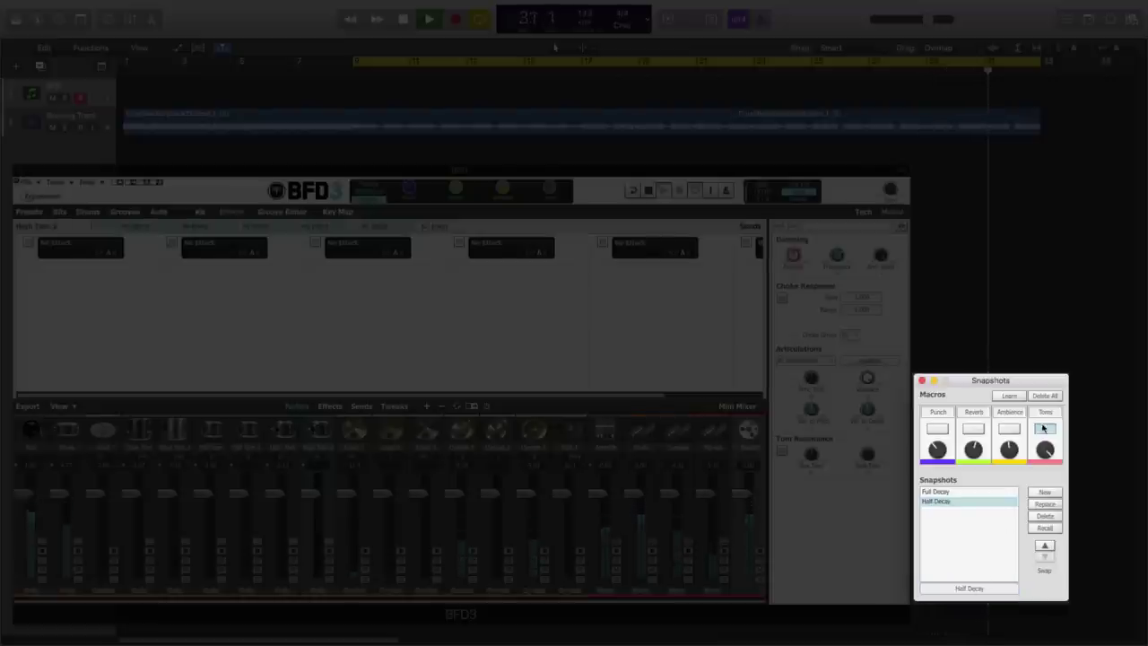
left_click(1044, 395)
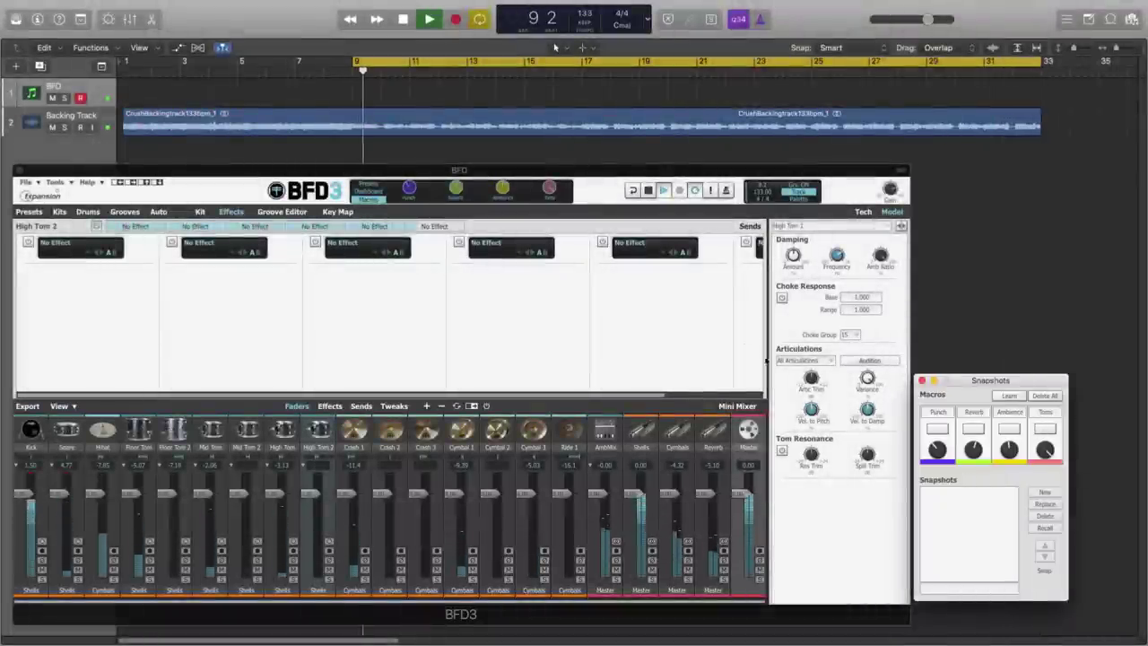
- Close the Snapshots window, leaving the kit's effects rack and mixer in view
left_click(922, 381)
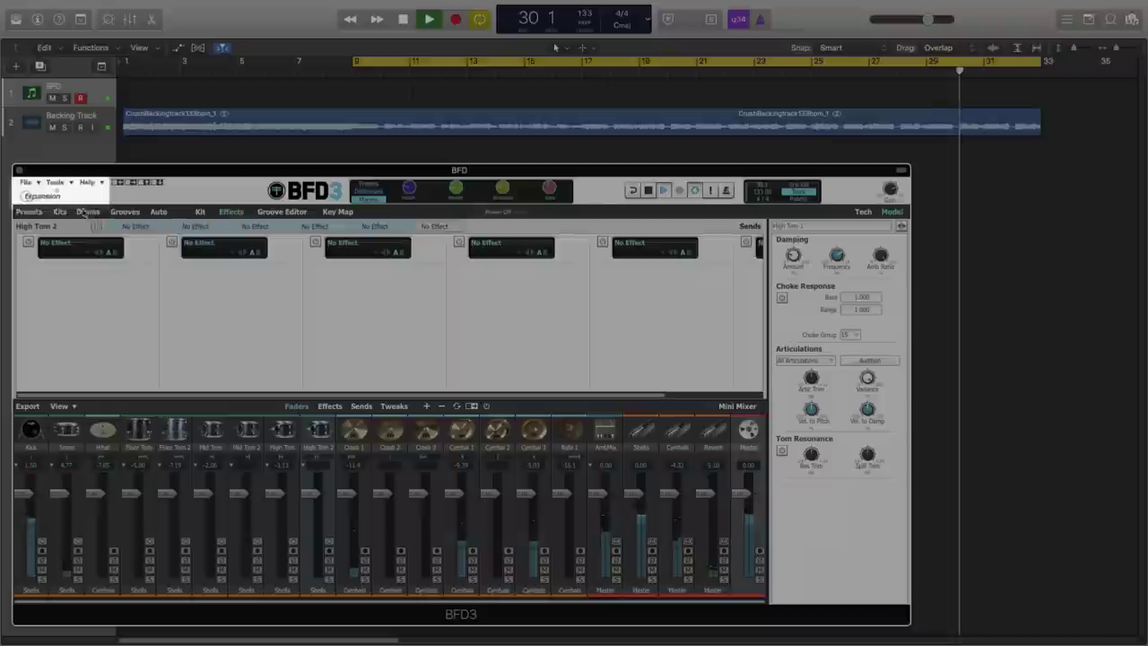
- Save the macro-equipped kit as a new preset named with the user's name plus 'Proggy Drumkit'
left_click(26, 182)
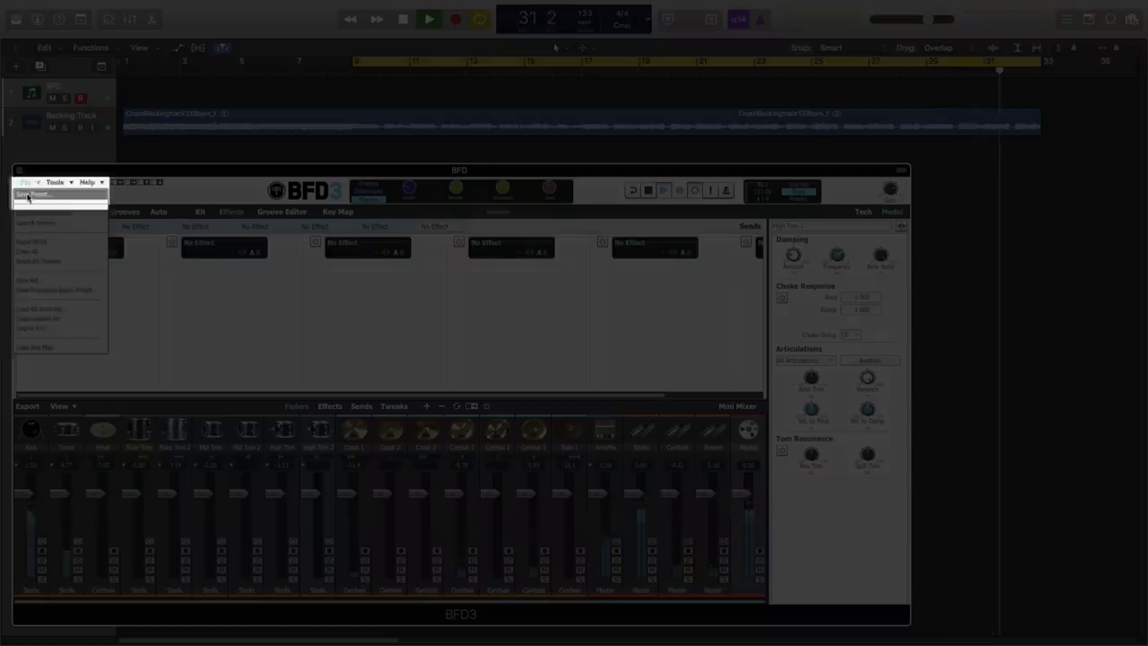
left_click(32, 194)
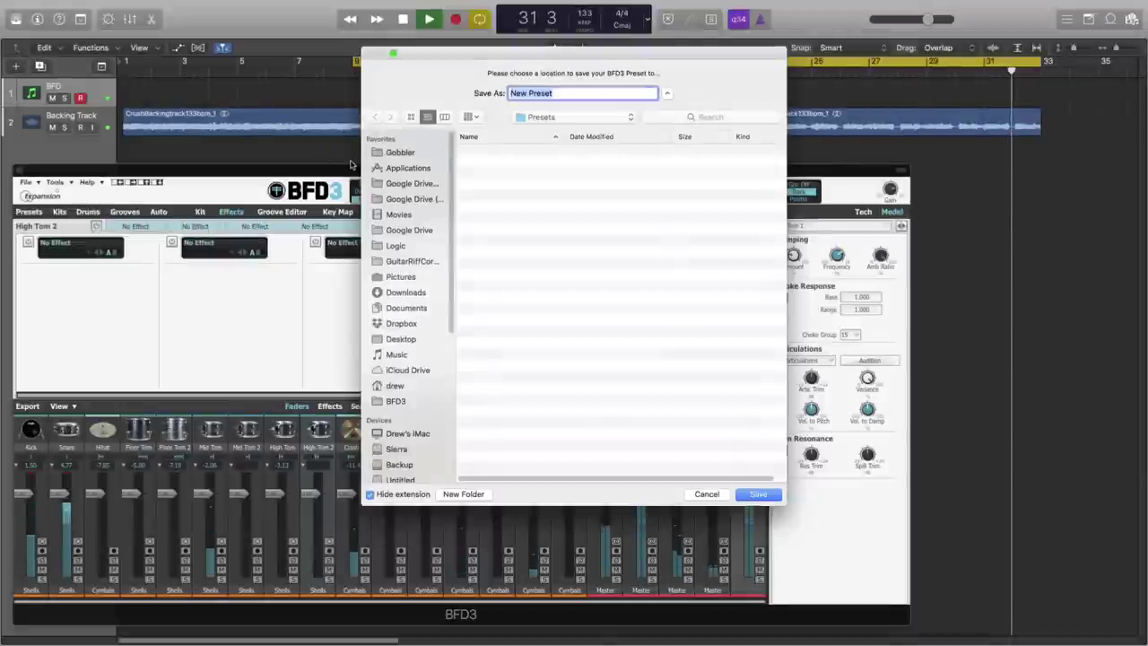
type("Drews")
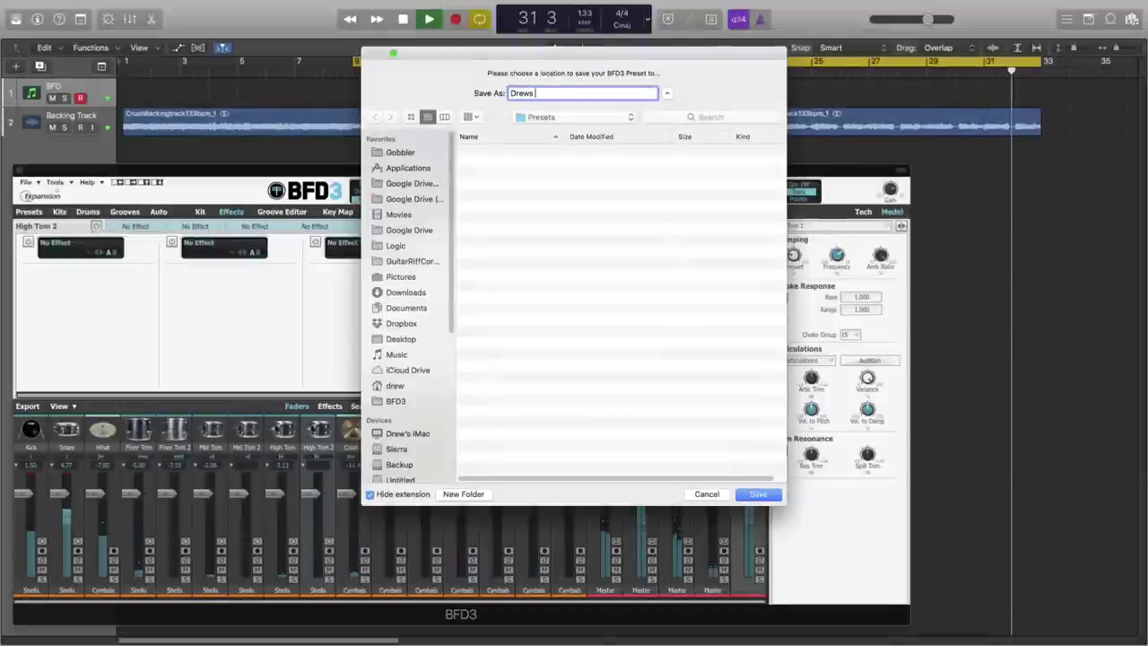
type(" Prog")
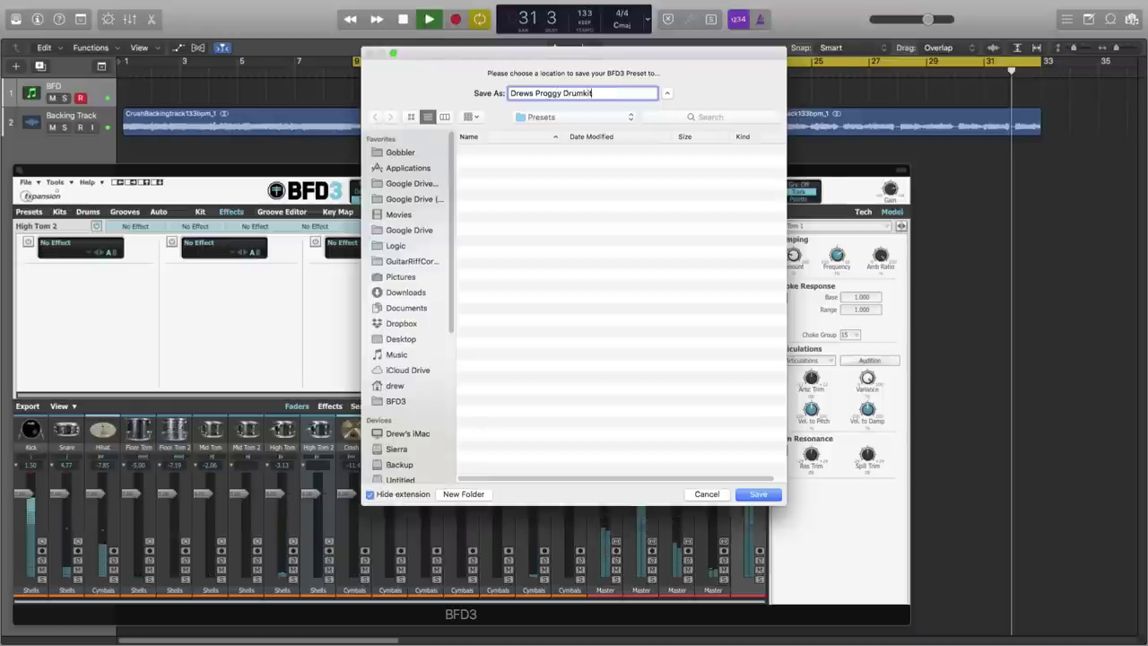
type("gy Drumkit")
key("Return")
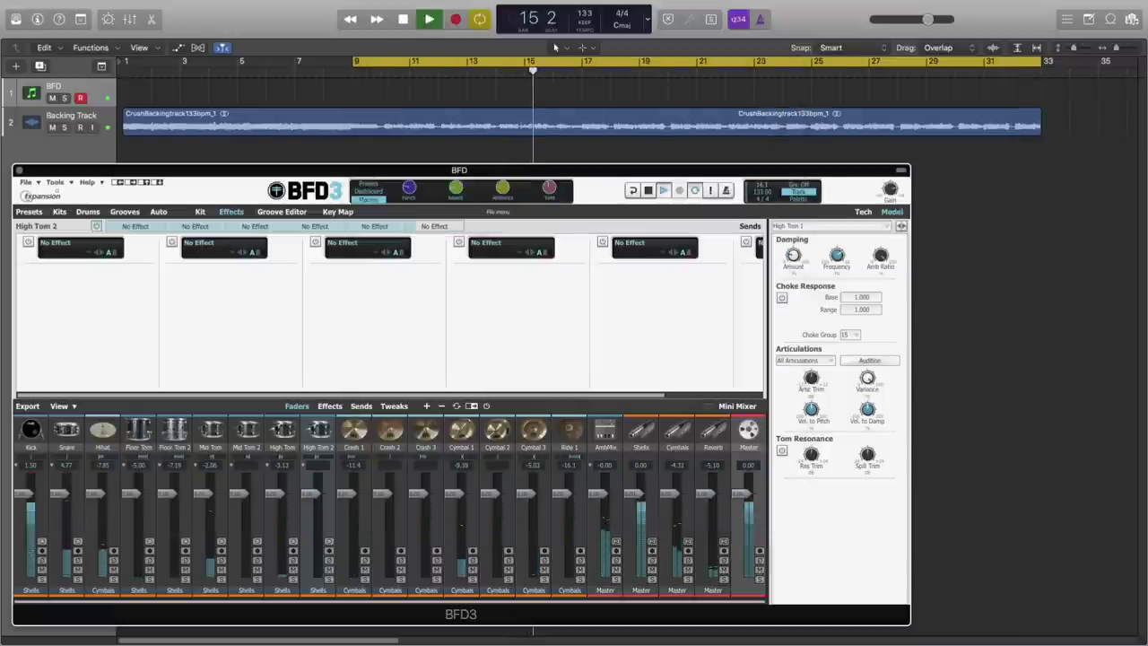